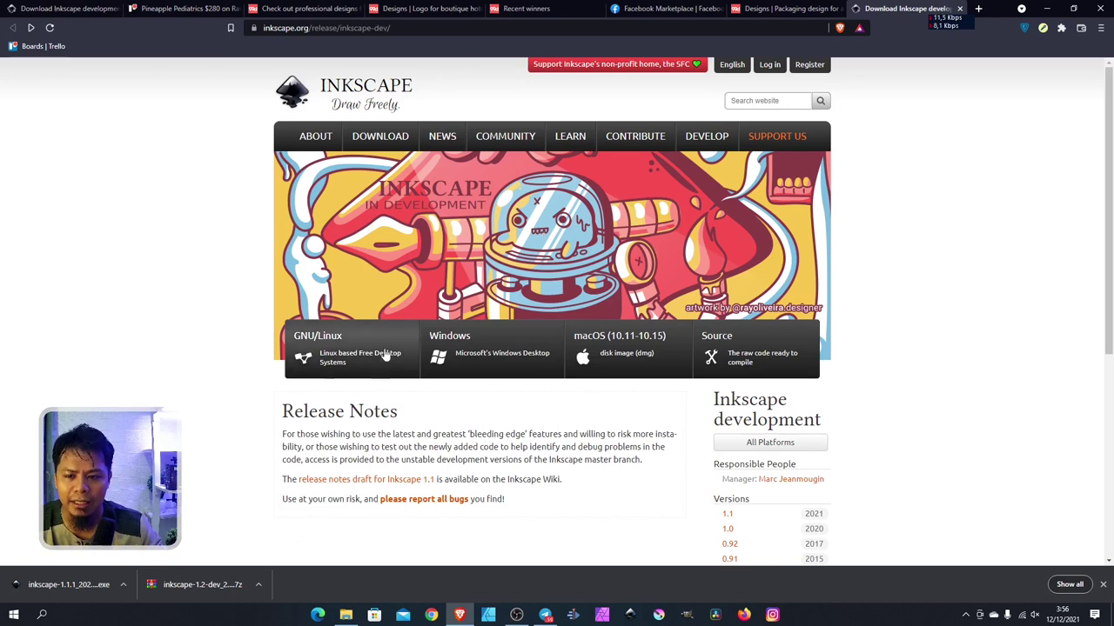
Browse the GNU/Linux and Windows development download pages, then switch to the SOFTWARES folder.
scroll(365, 348, "down", 2)
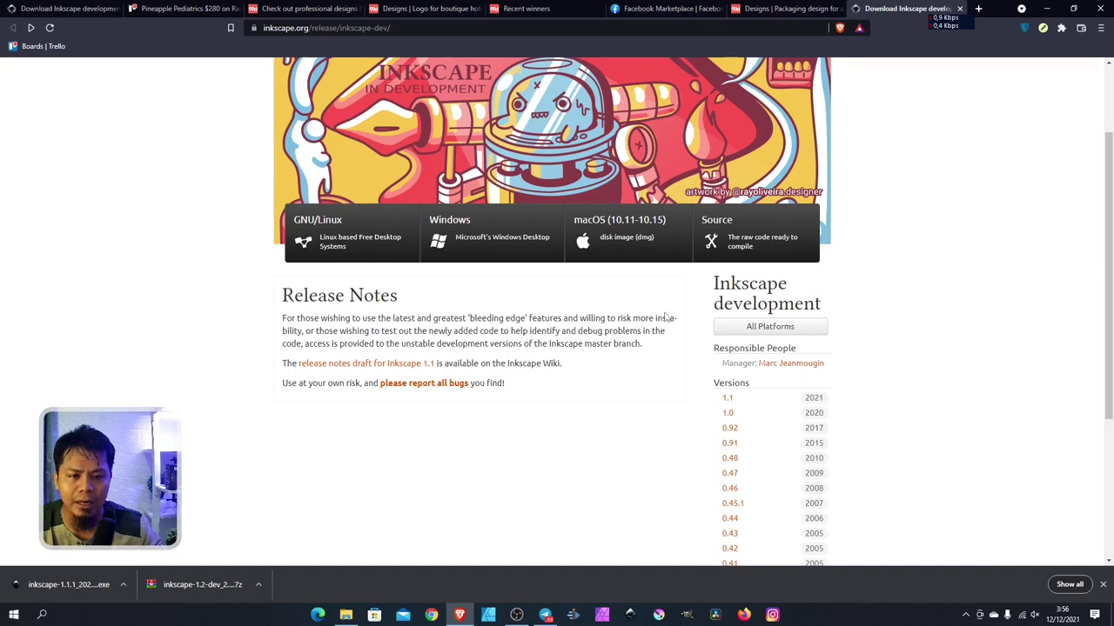
scroll(636, 315, "up", 2)
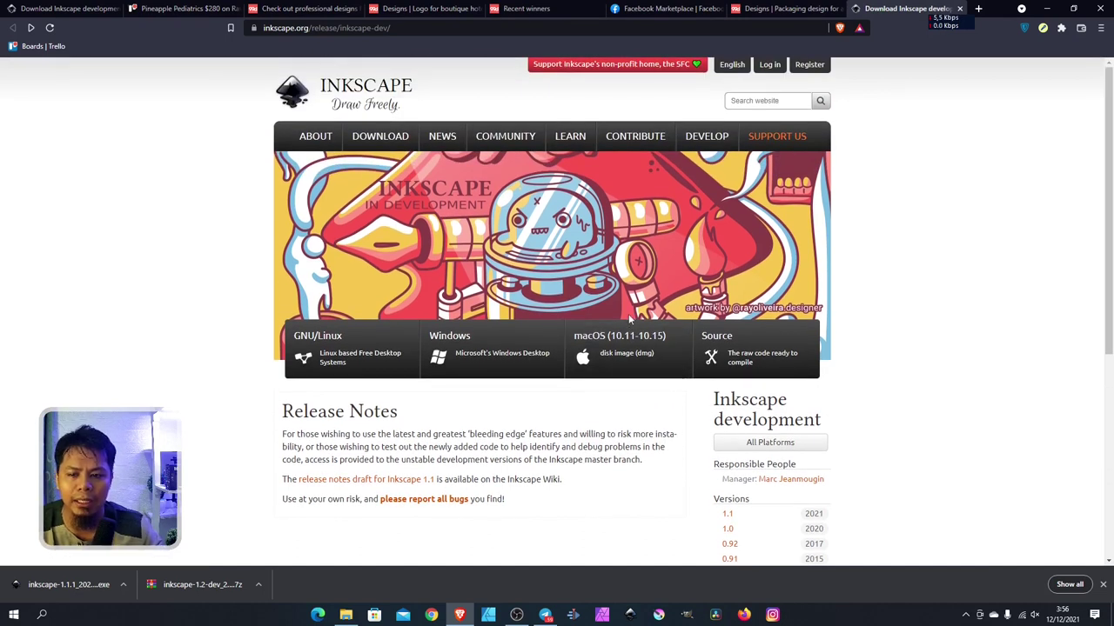
left_click(363, 364)
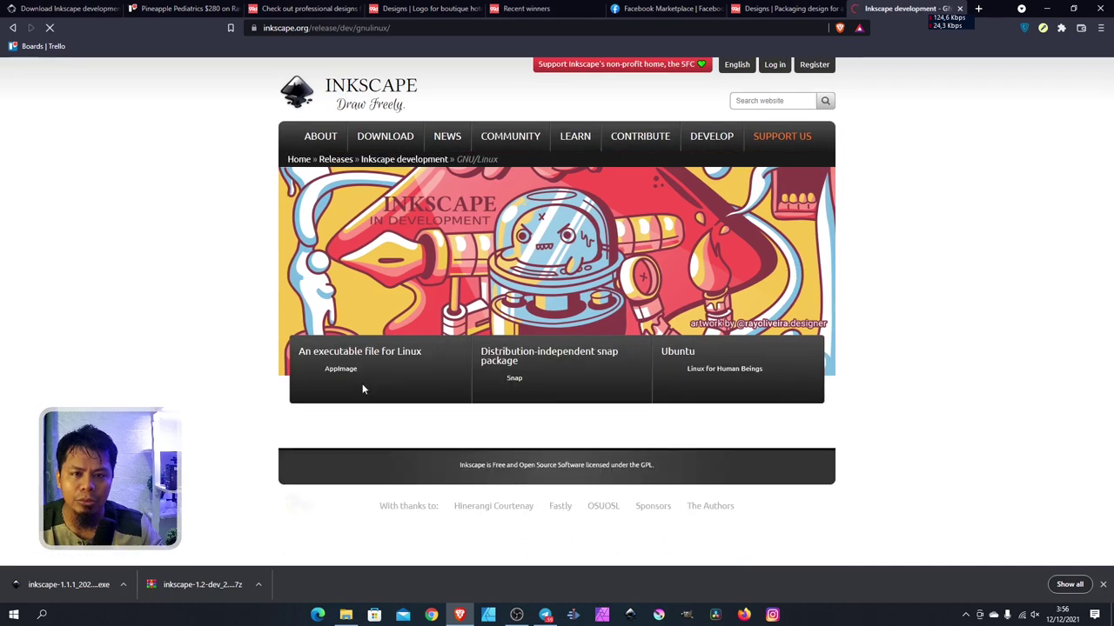
left_click(16, 28)
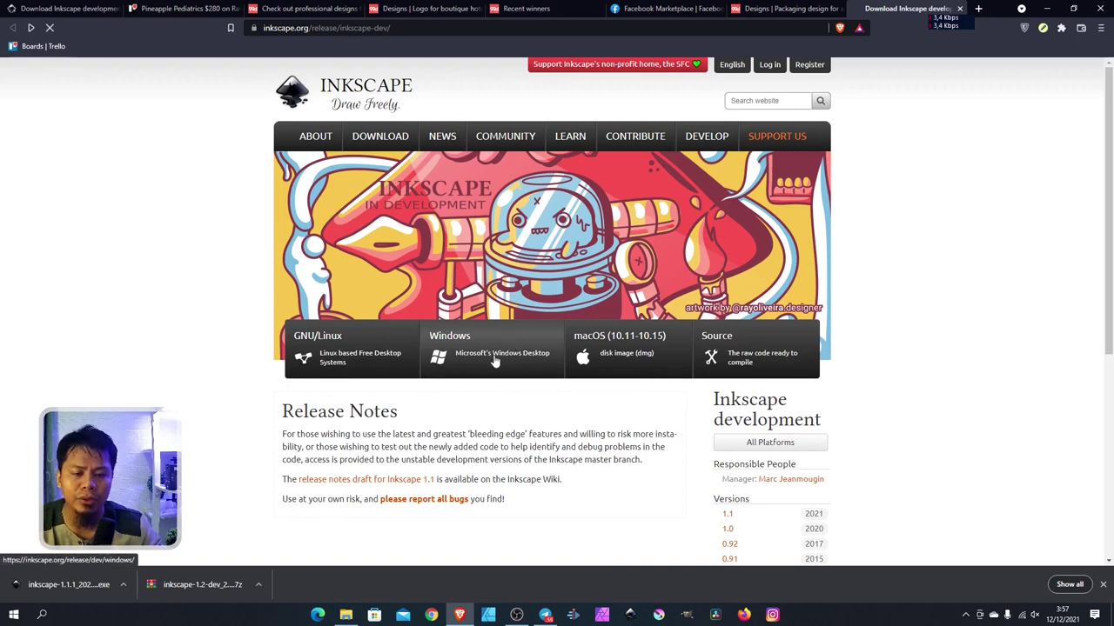
left_click(494, 361)
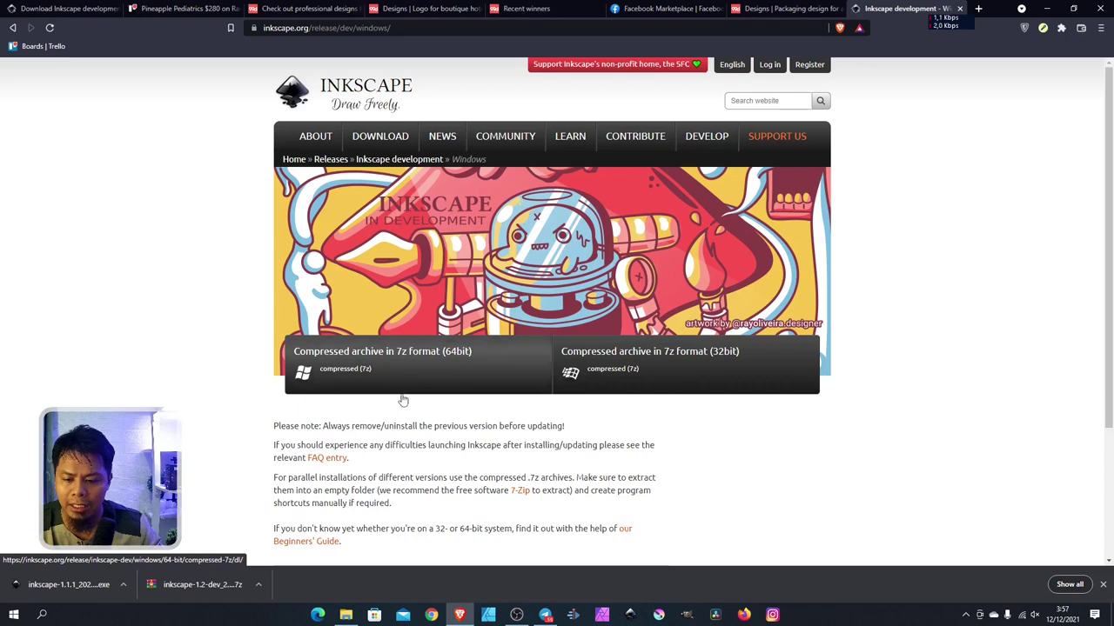
left_click(345, 614)
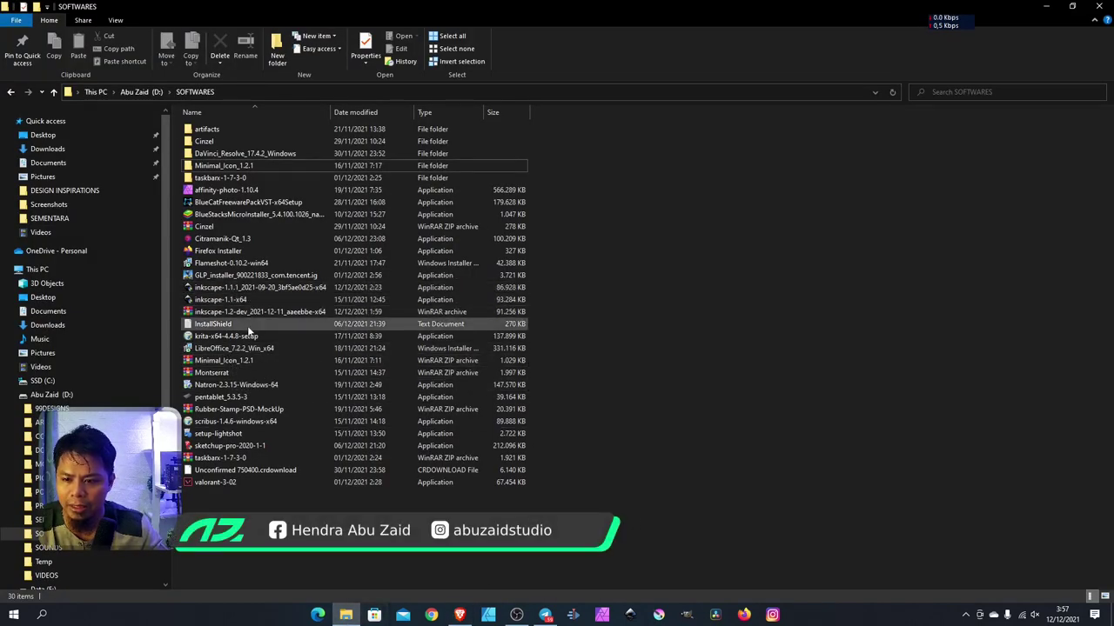
Extract the inkscape-1.2-dev .7z archive to 'inkscape-1.2-dev_2021-12-11_aaeebbe-x64\'.
left_click(247, 313)
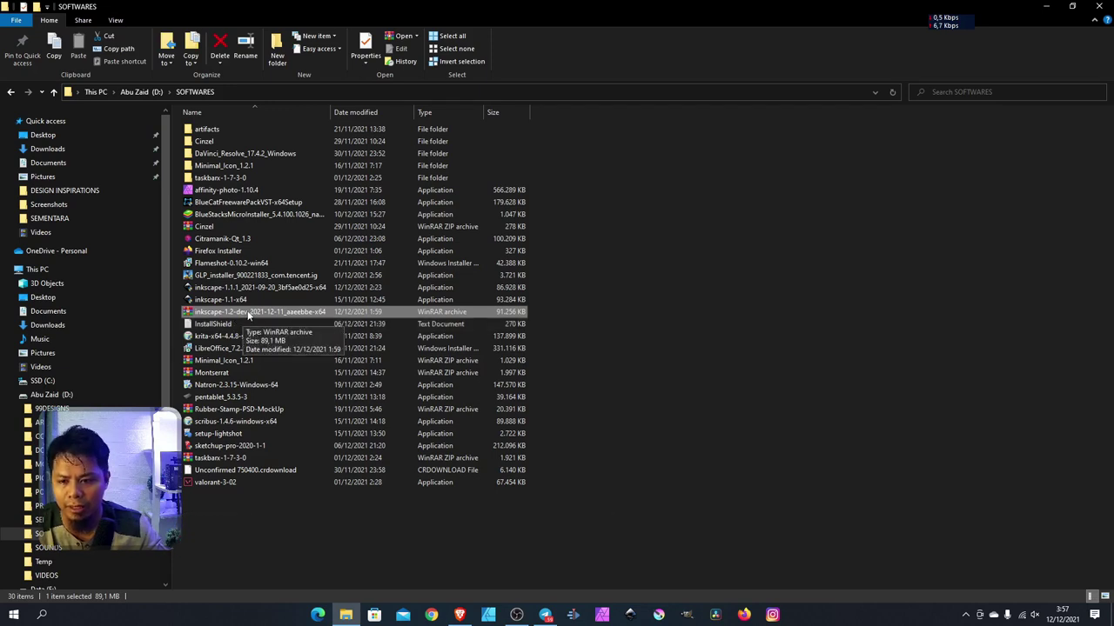
right_click(248, 311)
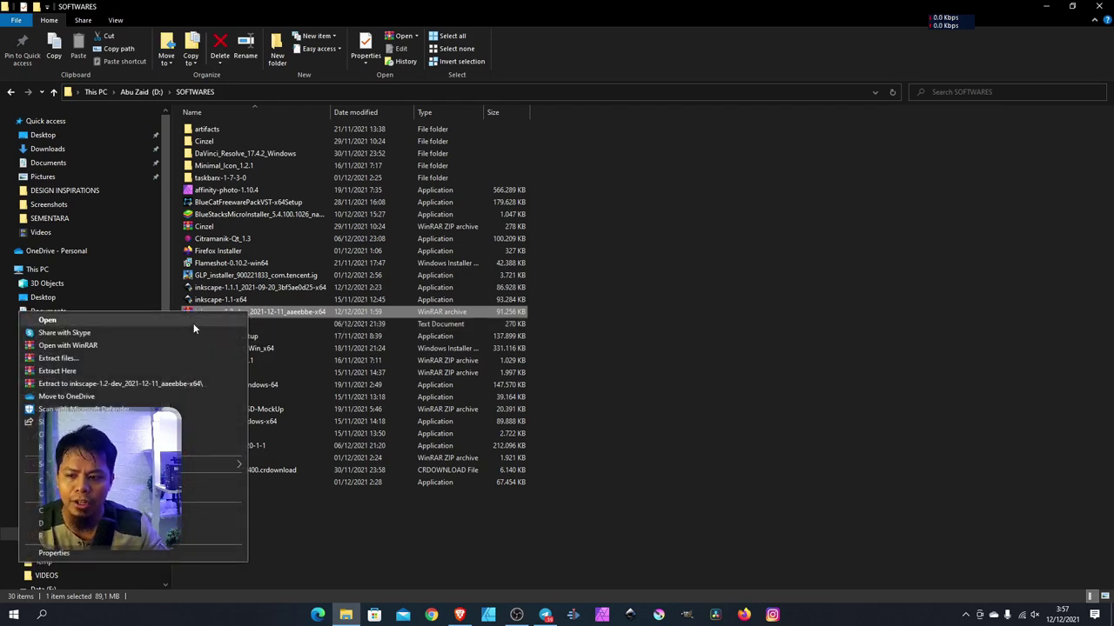
left_click(138, 388)
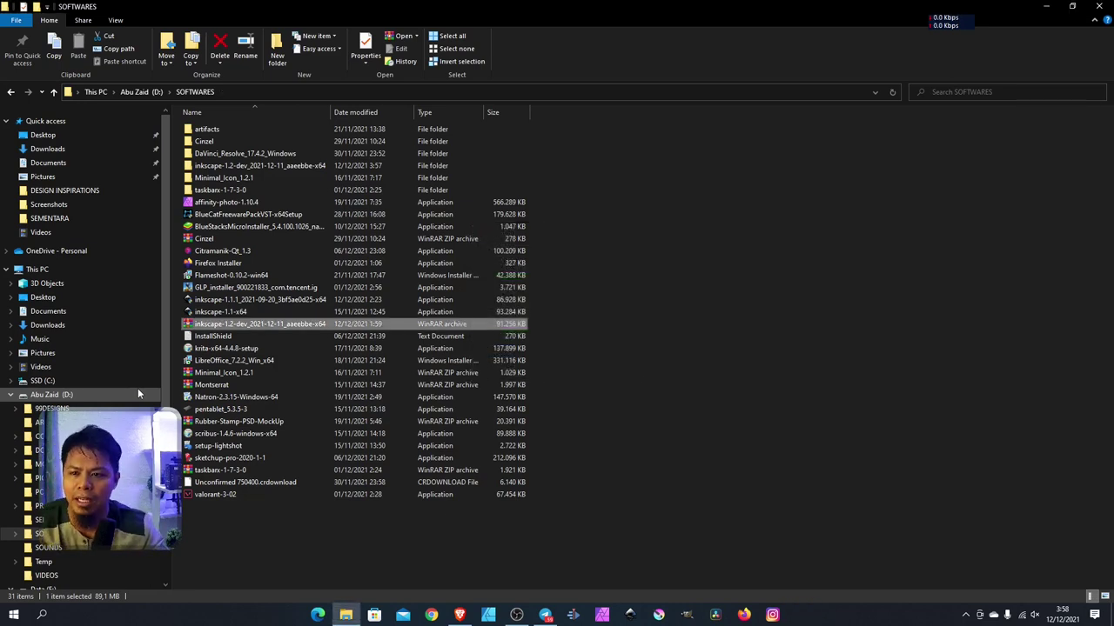
Navigate into the extracted folder's inkscape\bin directory.
double_click(244, 165)
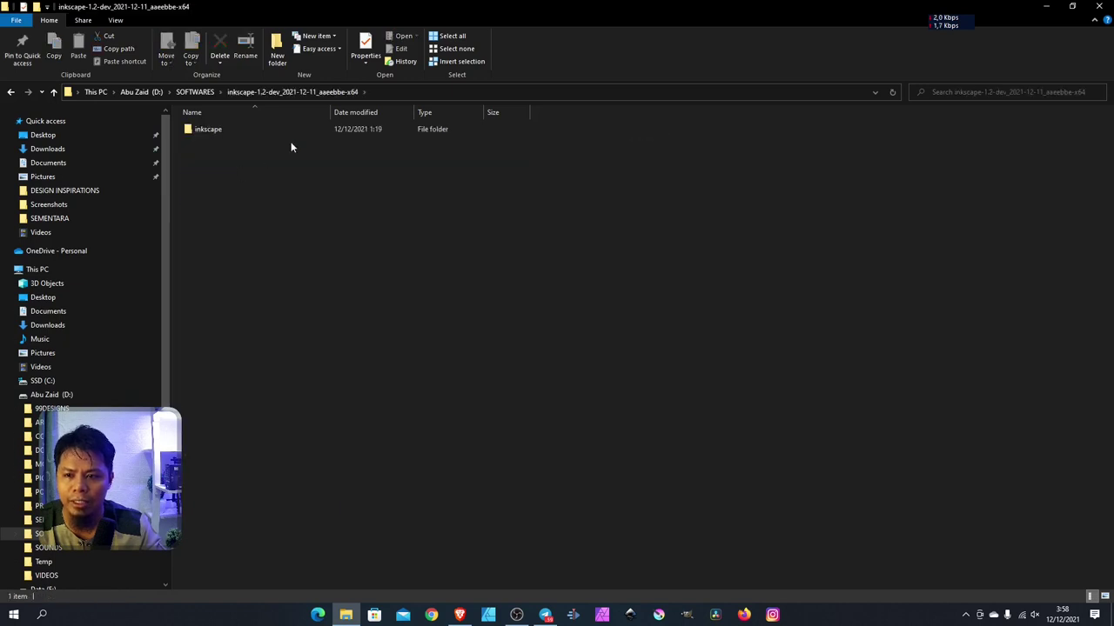
double_click(227, 130)
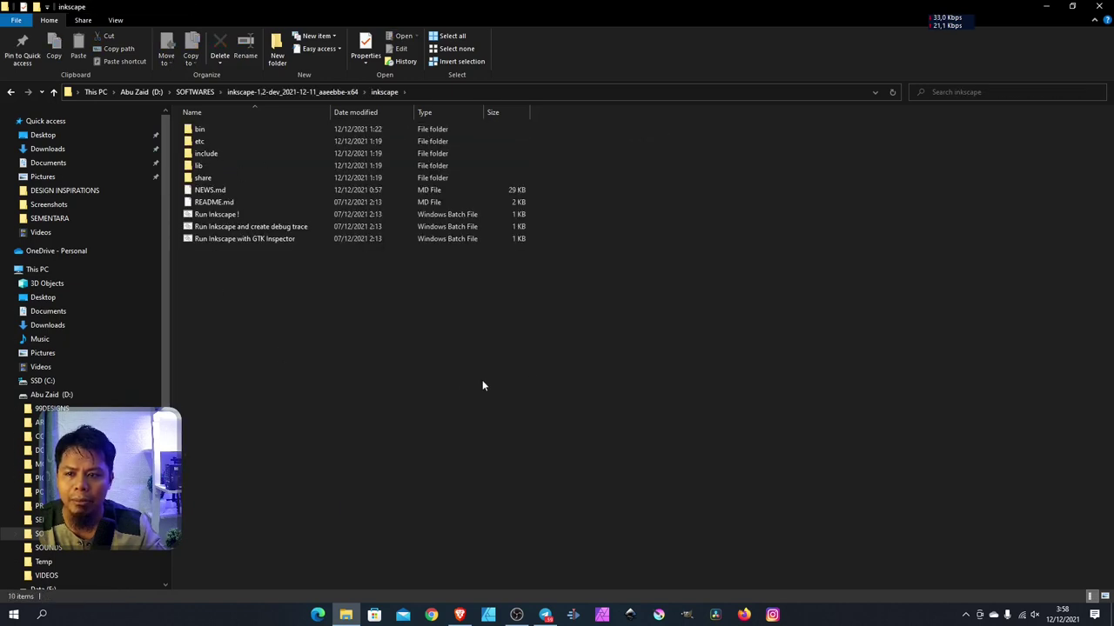
double_click(244, 127)
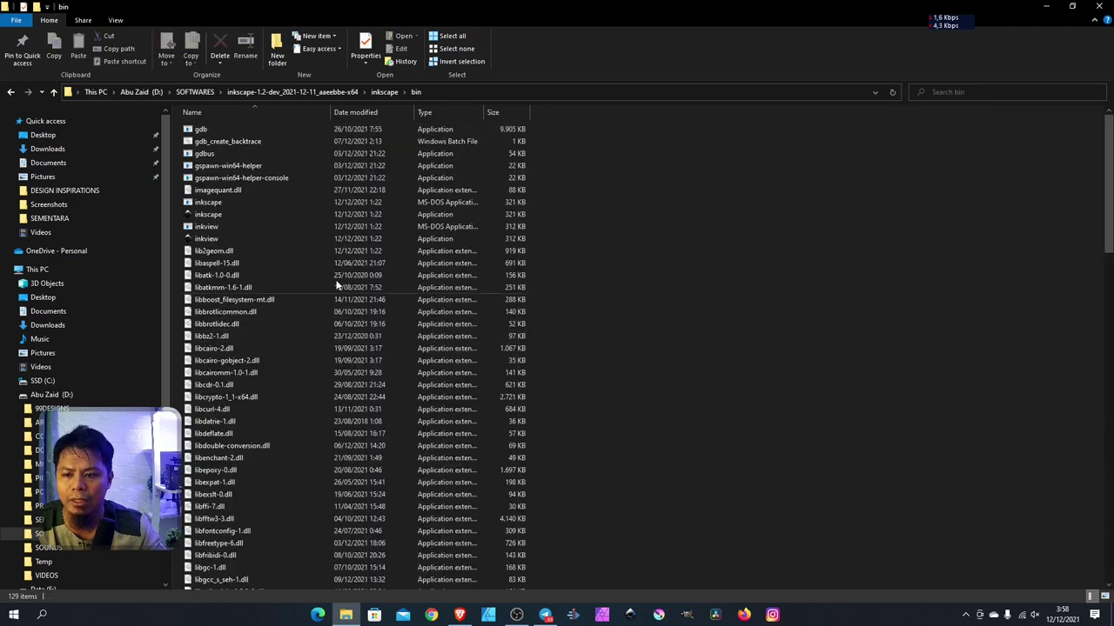
Run inkscape.exe as administrator.
right_click(233, 215)
left_click(242, 215)
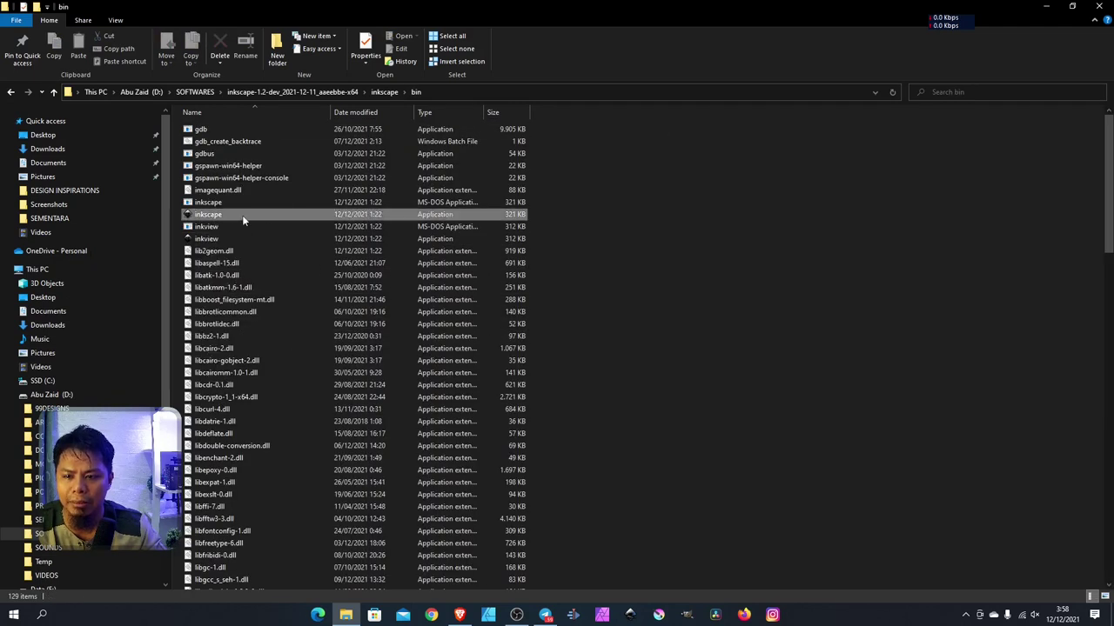
right_click(223, 215)
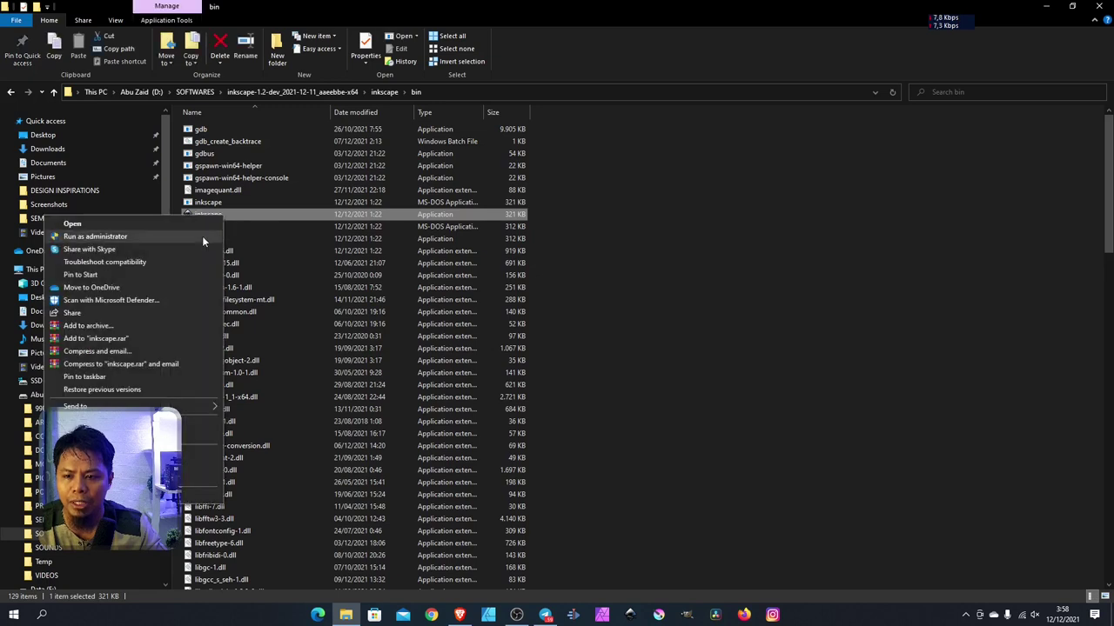
left_click(119, 238)
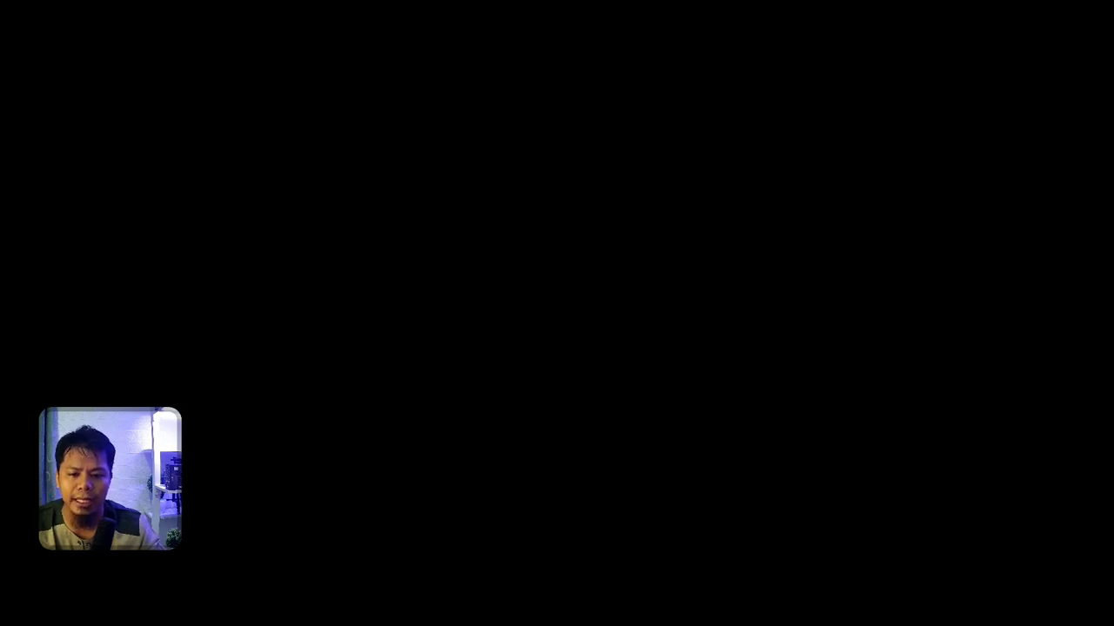
Approve the UAC prompt so Inkscape 1.2-dev loads its welcome screen.
left_click(696, 319)
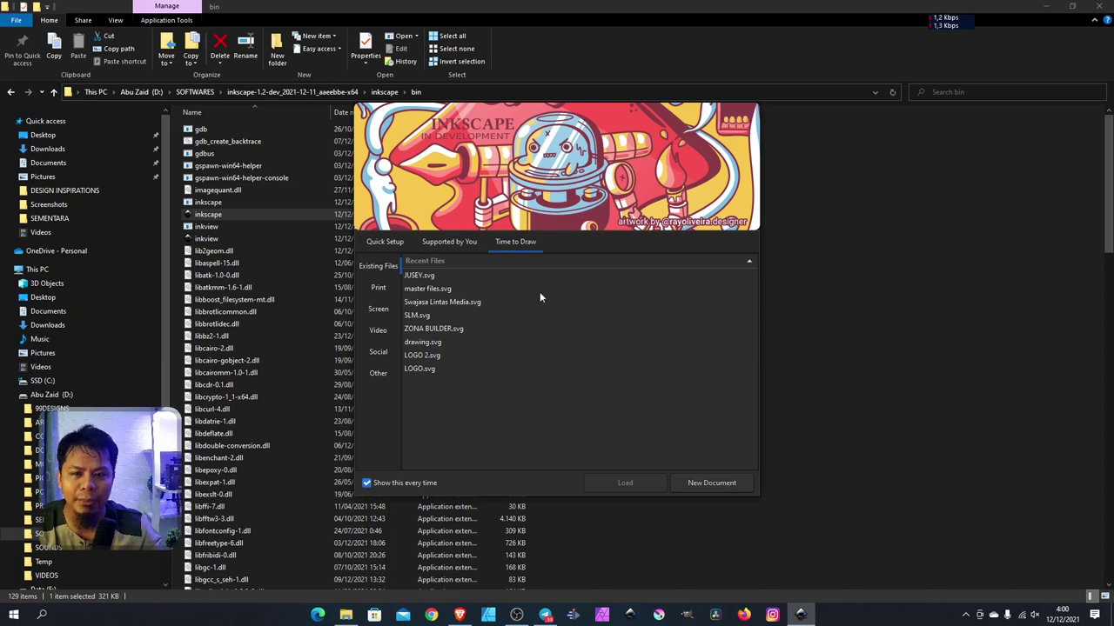
View the Quick Setup and Supported by You tabs, then return to Time to Draw.
left_click(375, 243)
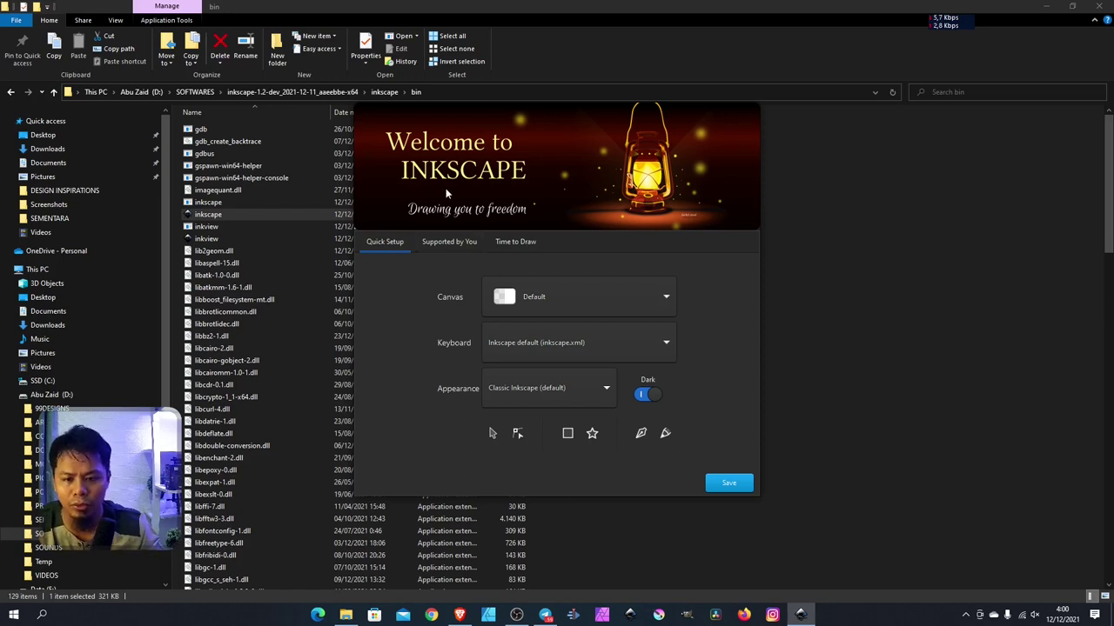
left_click(448, 241)
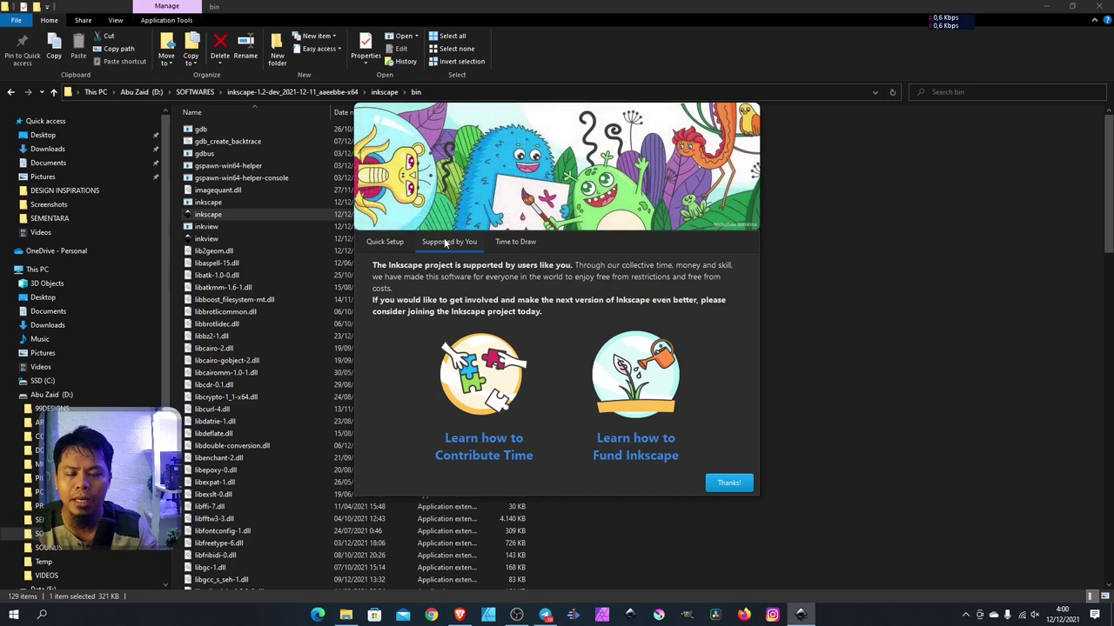
left_click(522, 245)
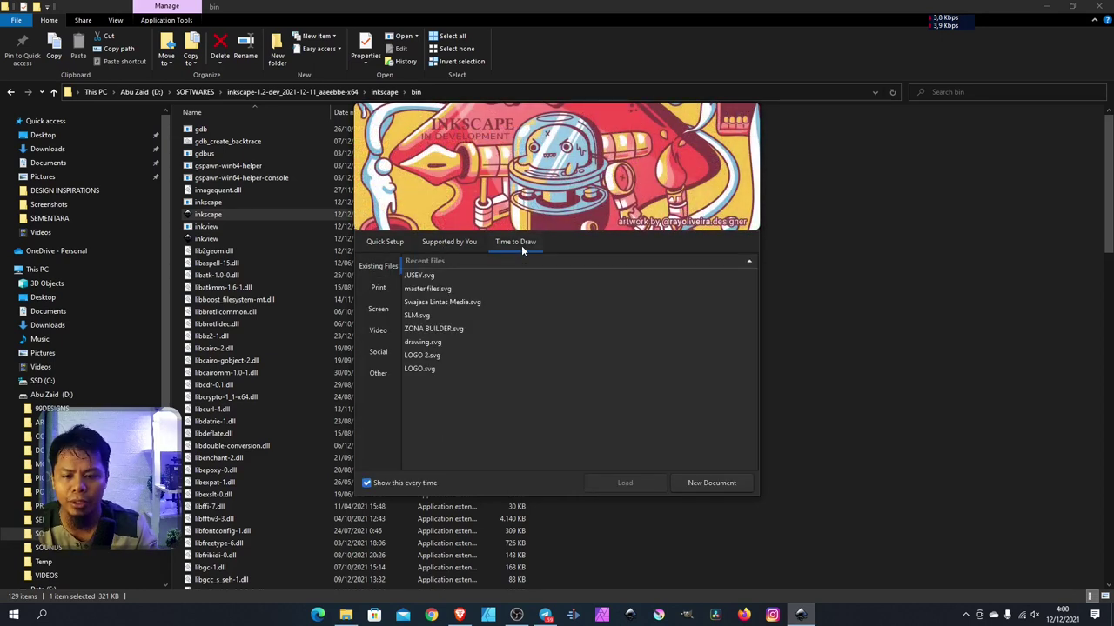
Browse Print, Screen and Video templates, pick Video DCI 2k (Full Frame), and create a new document.
left_click(387, 292)
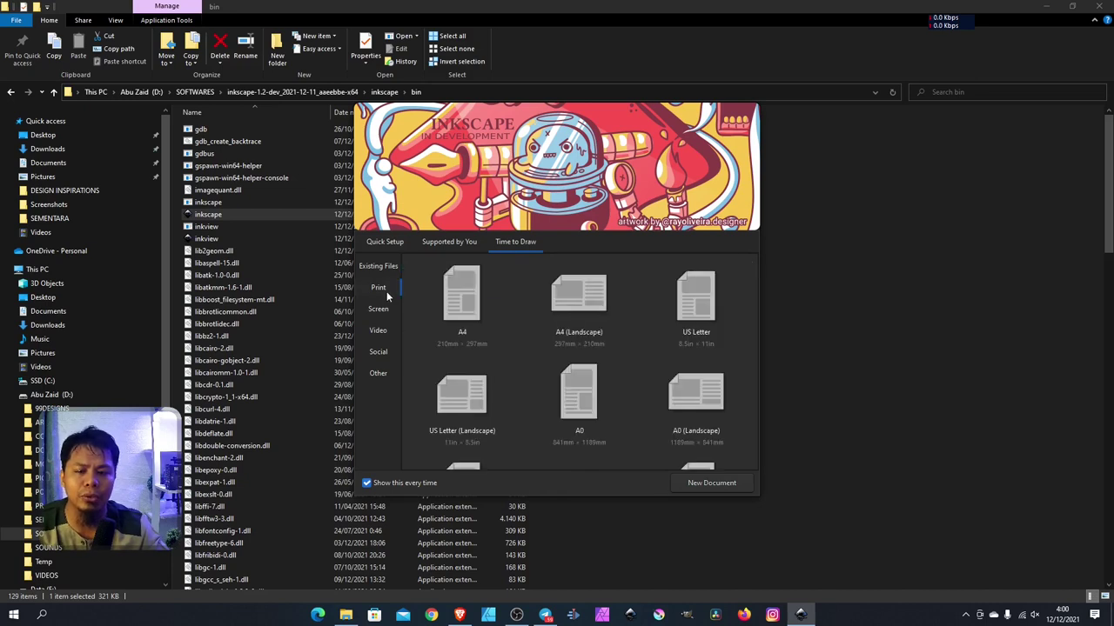
left_click(373, 318)
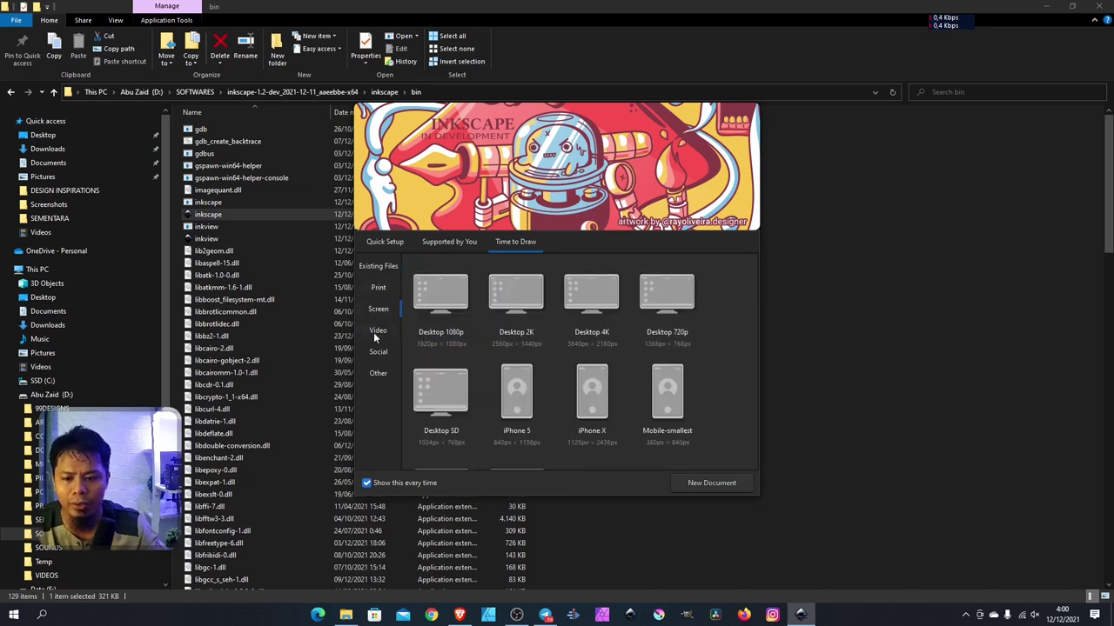
left_click(374, 332)
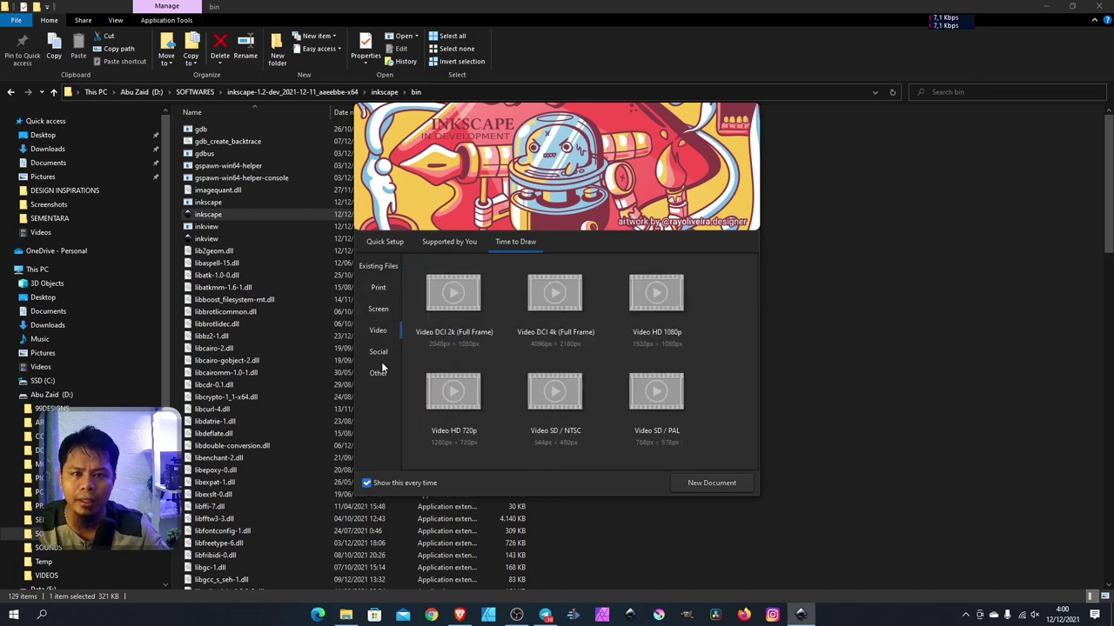
left_click(454, 395)
left_click(467, 348)
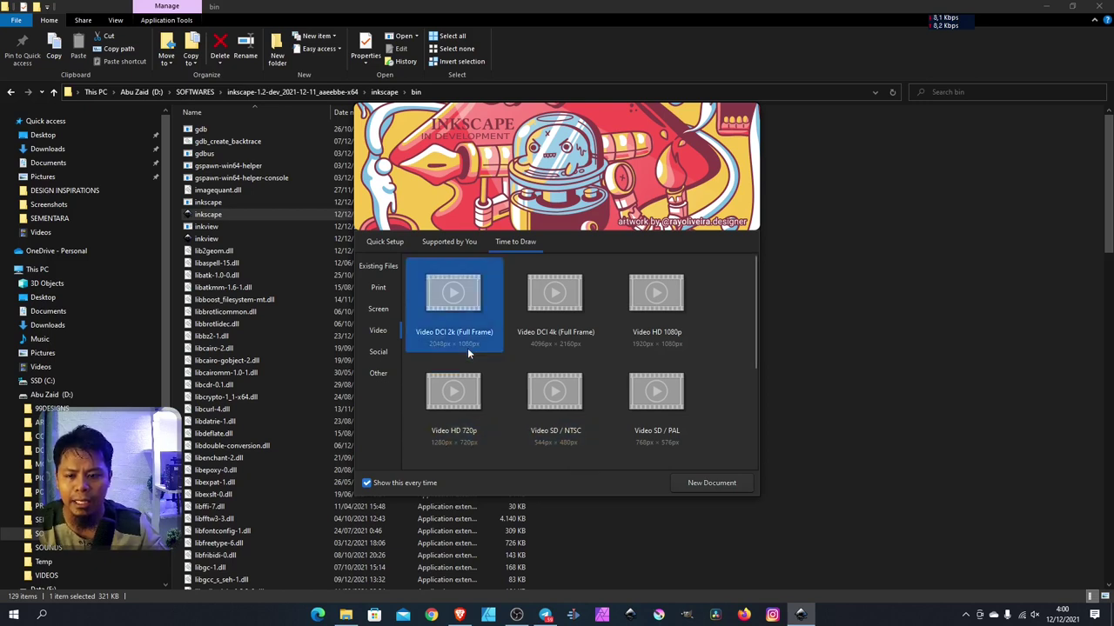
left_click(715, 485)
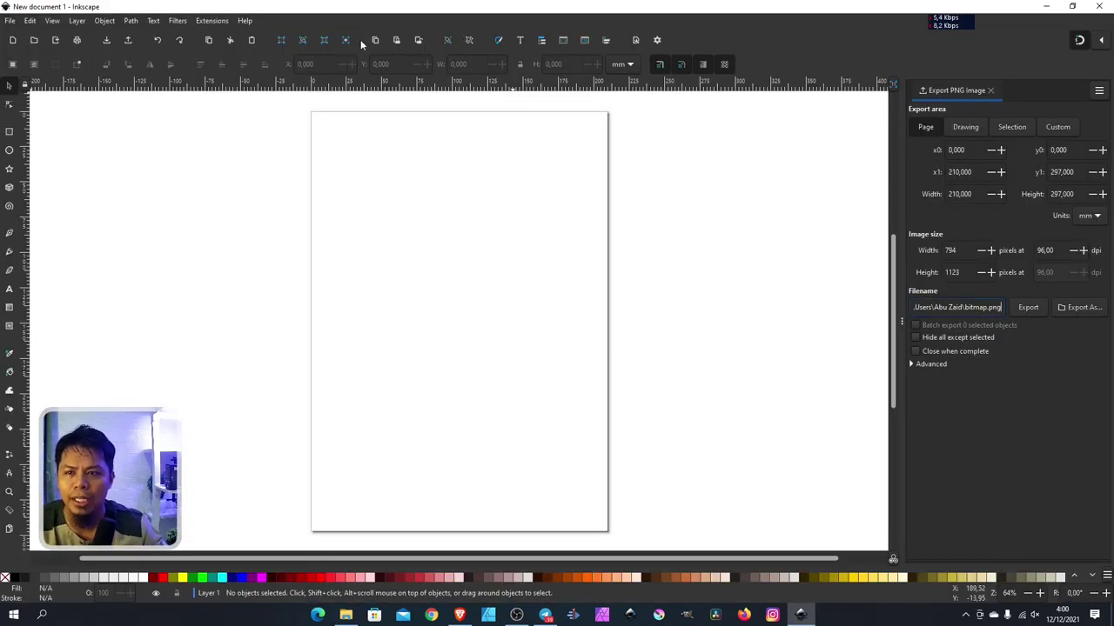
left_click(245, 20)
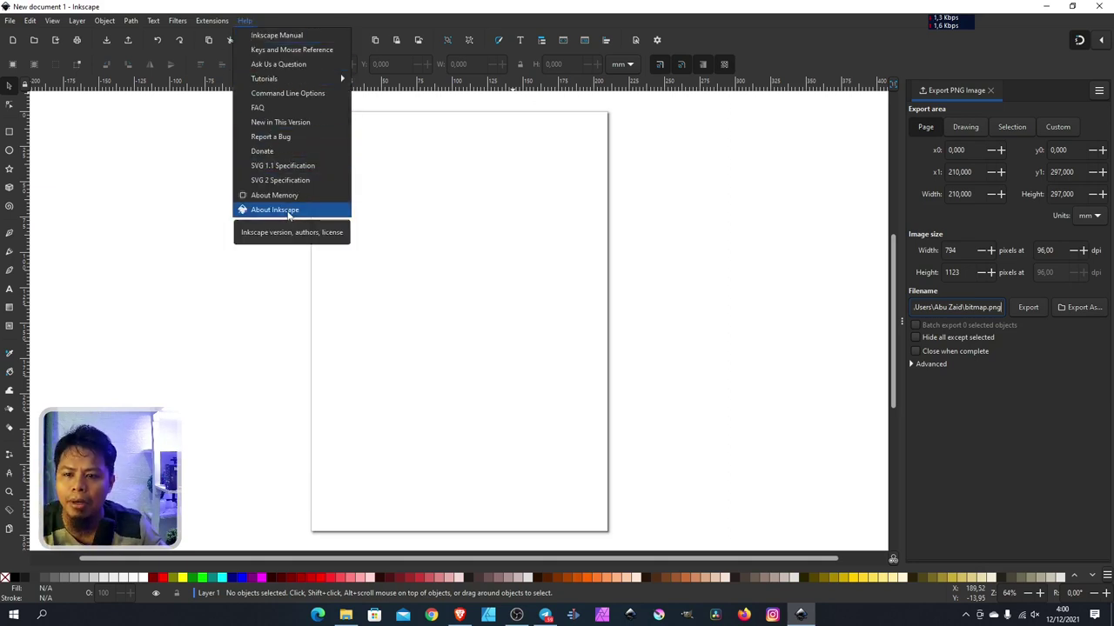
left_click(287, 216)
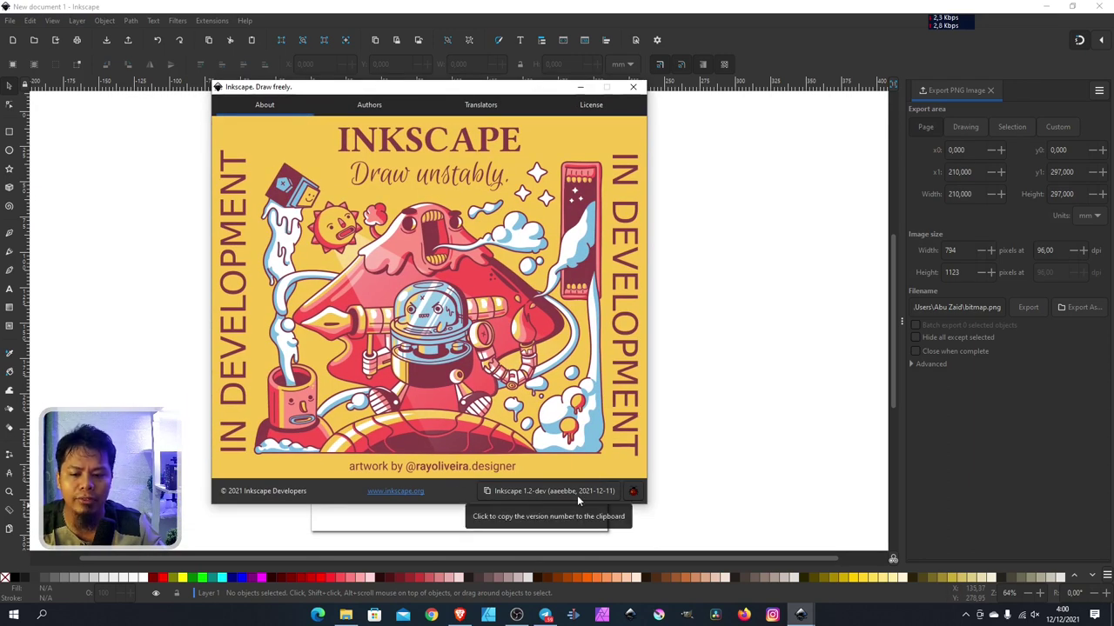
left_click(633, 87)
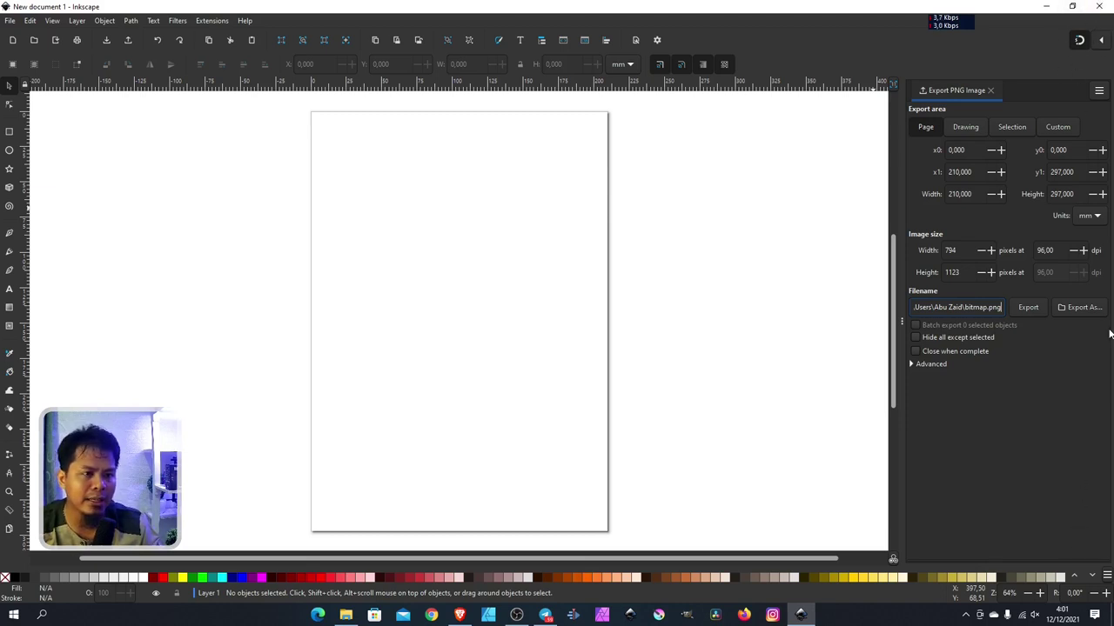
Review the detailed snapping options and close the popover without changes.
left_click(1100, 40)
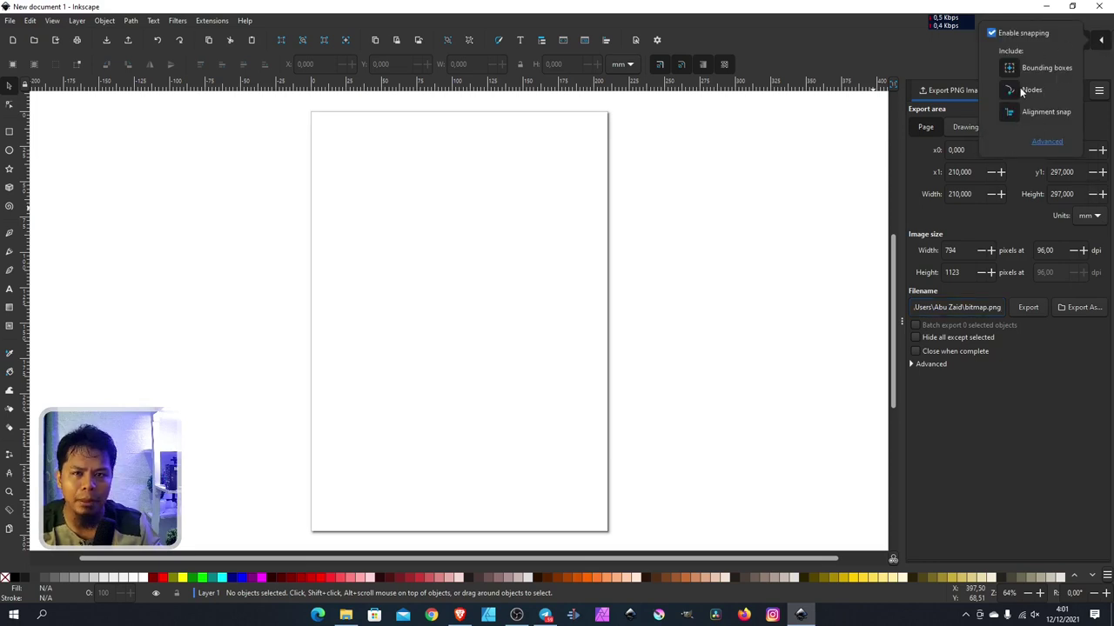
left_click(1049, 145)
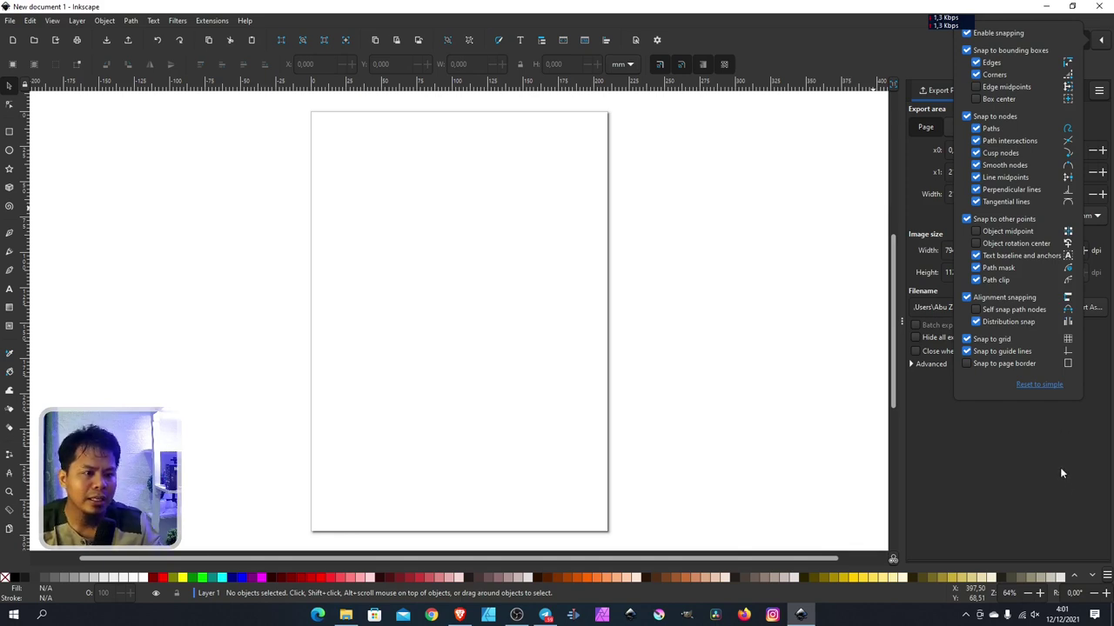
left_click(1098, 42)
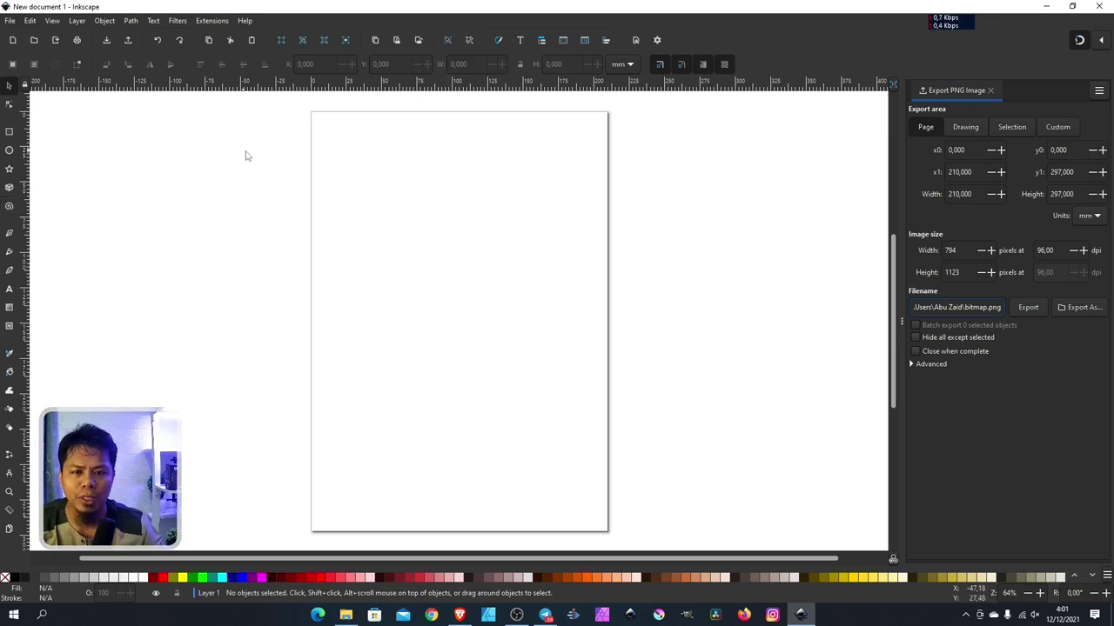
Activate the Pages tool on the A4 page and dismiss the File menu unused.
scroll(409, 209, "down", 4)
scroll(427, 195, "up", 2)
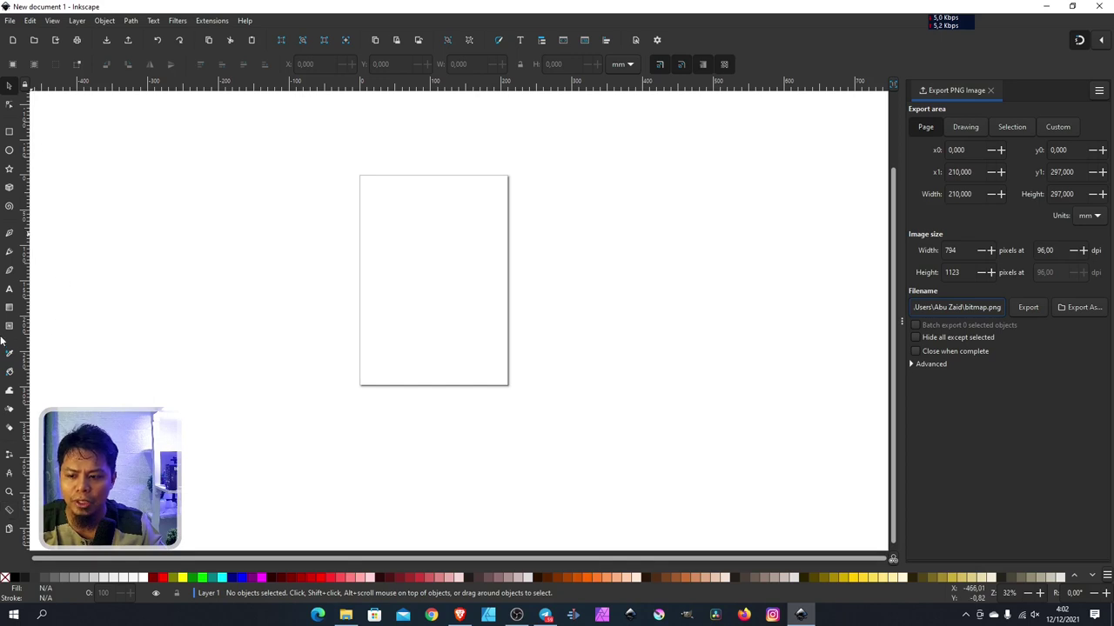
left_click(9, 530)
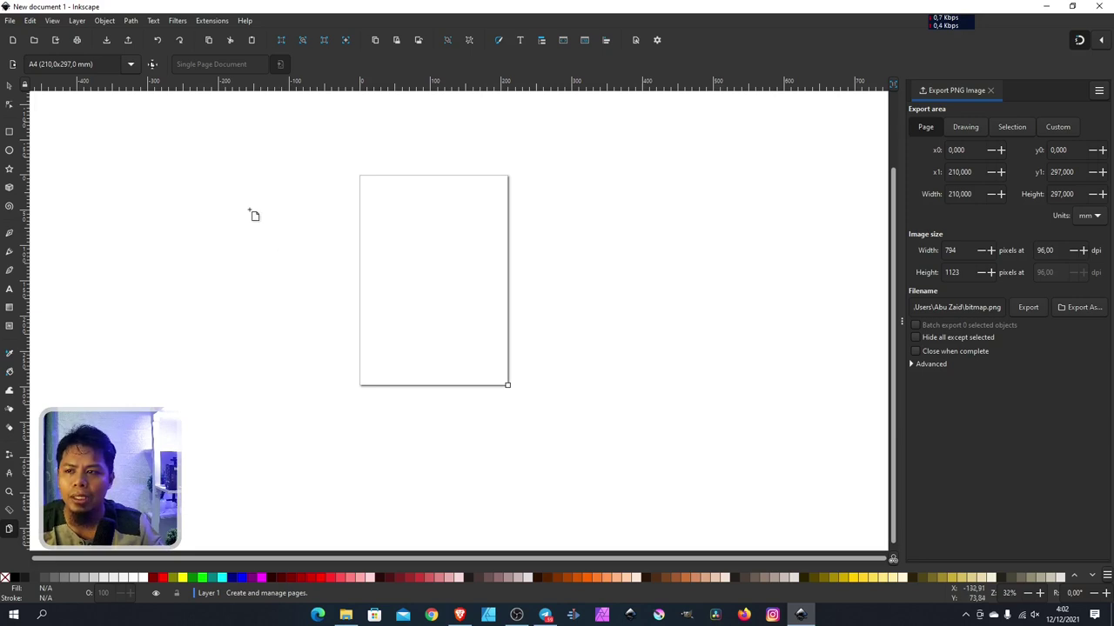
left_click(9, 21)
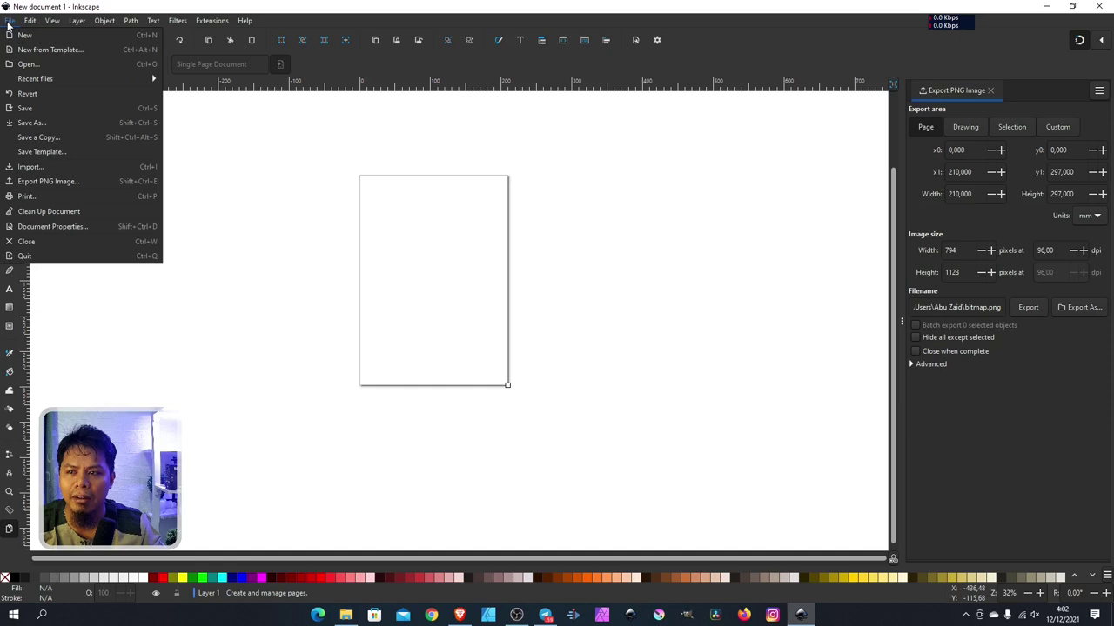
mouse_move(35, 79)
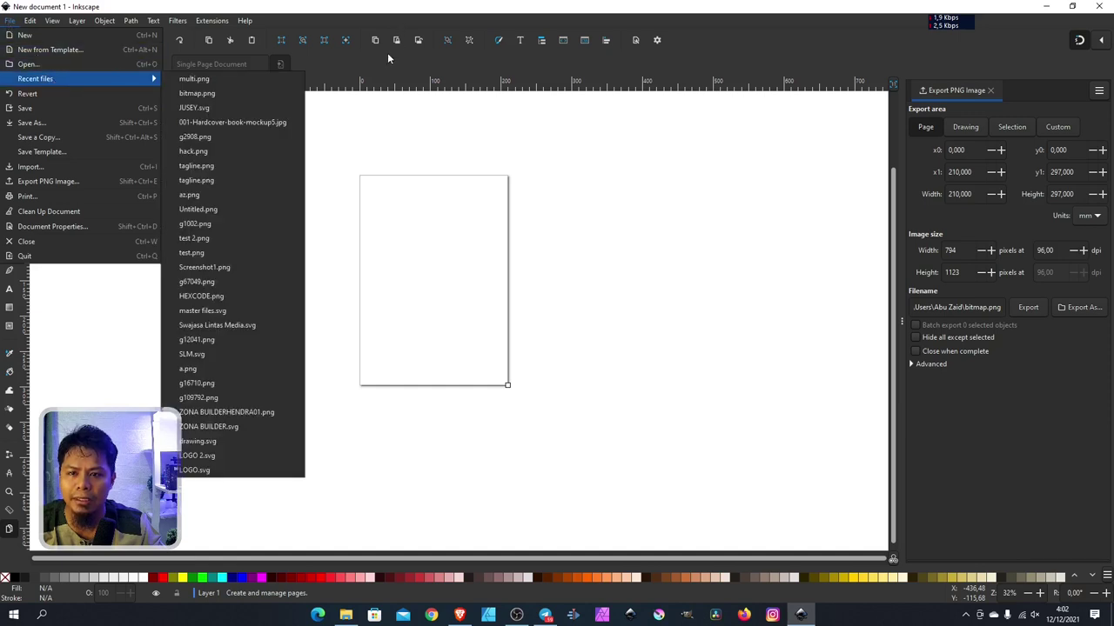
left_click(388, 55)
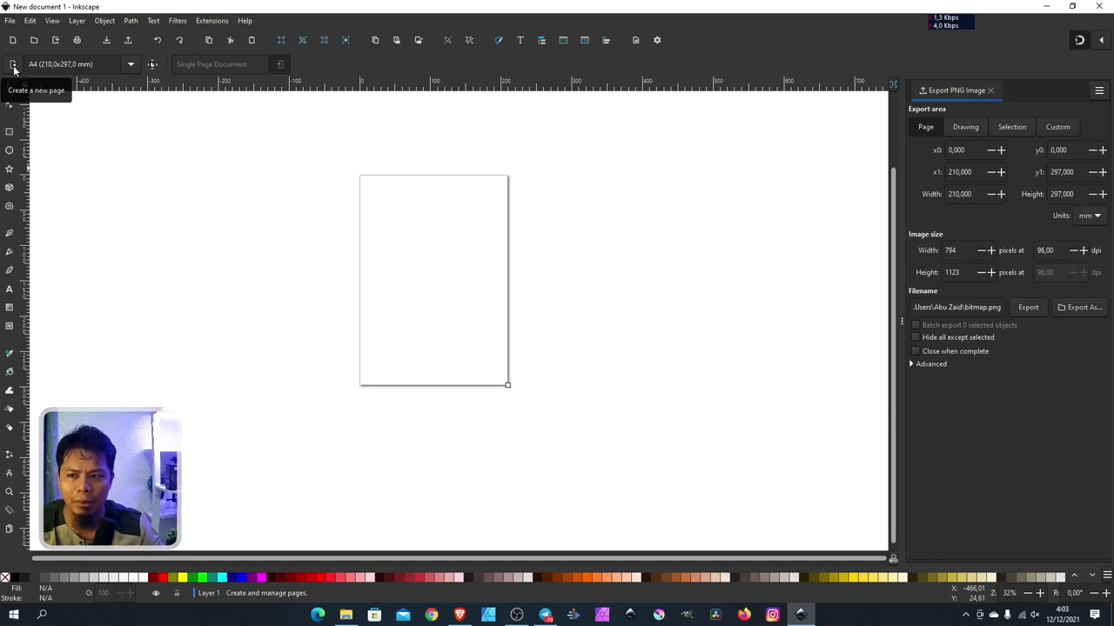
Add a second A4 page beside the first and show the page-size presets.
left_click(13, 67)
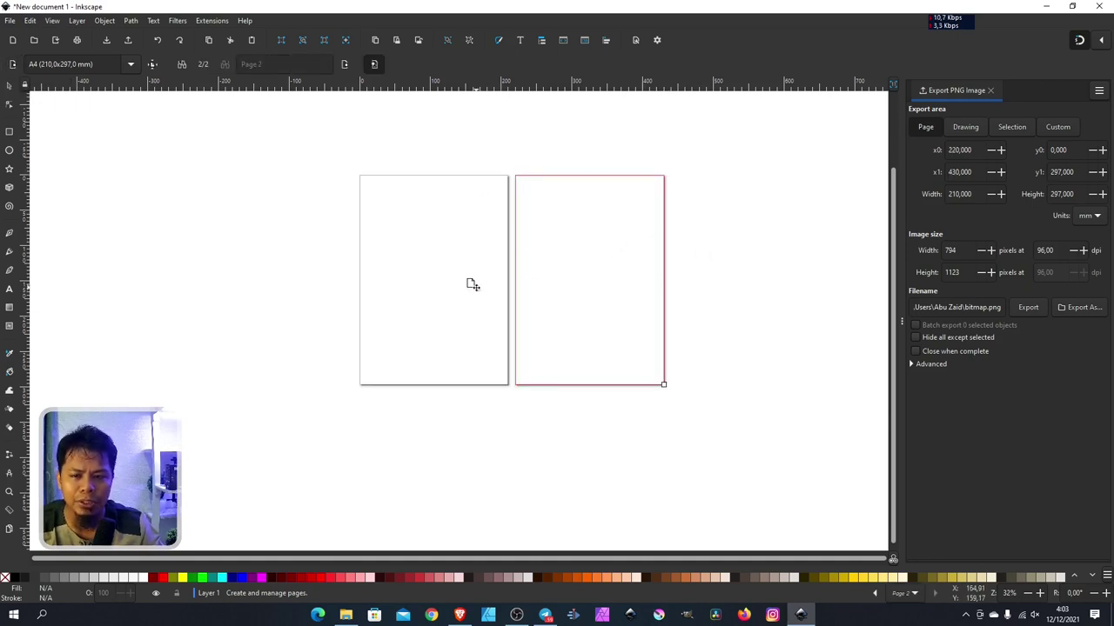
left_click(133, 67)
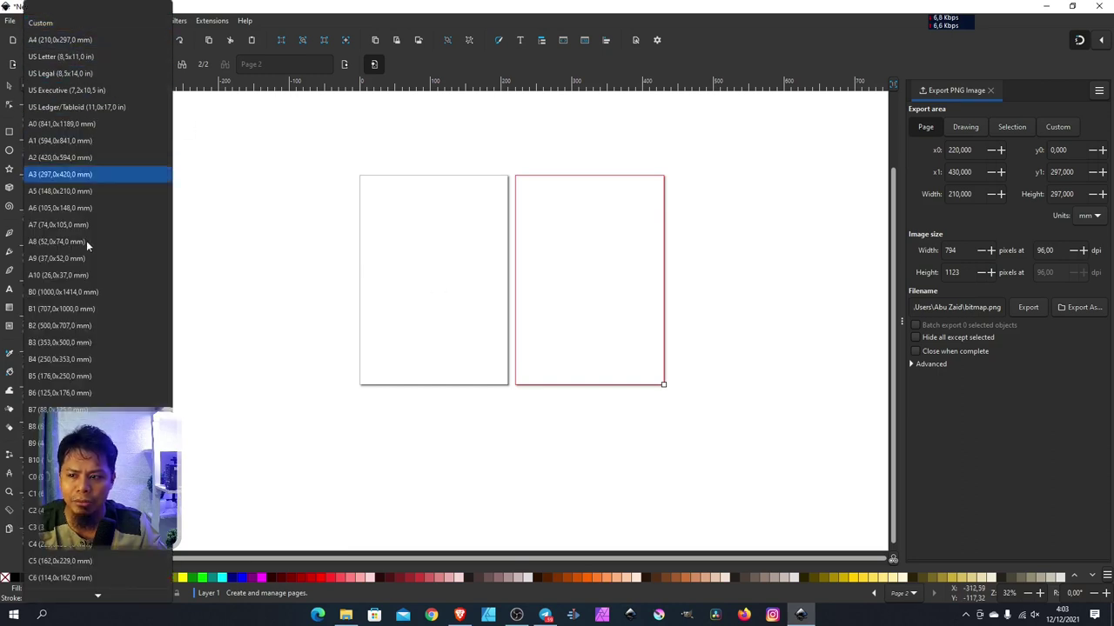
scroll(80, 550, "down", 5)
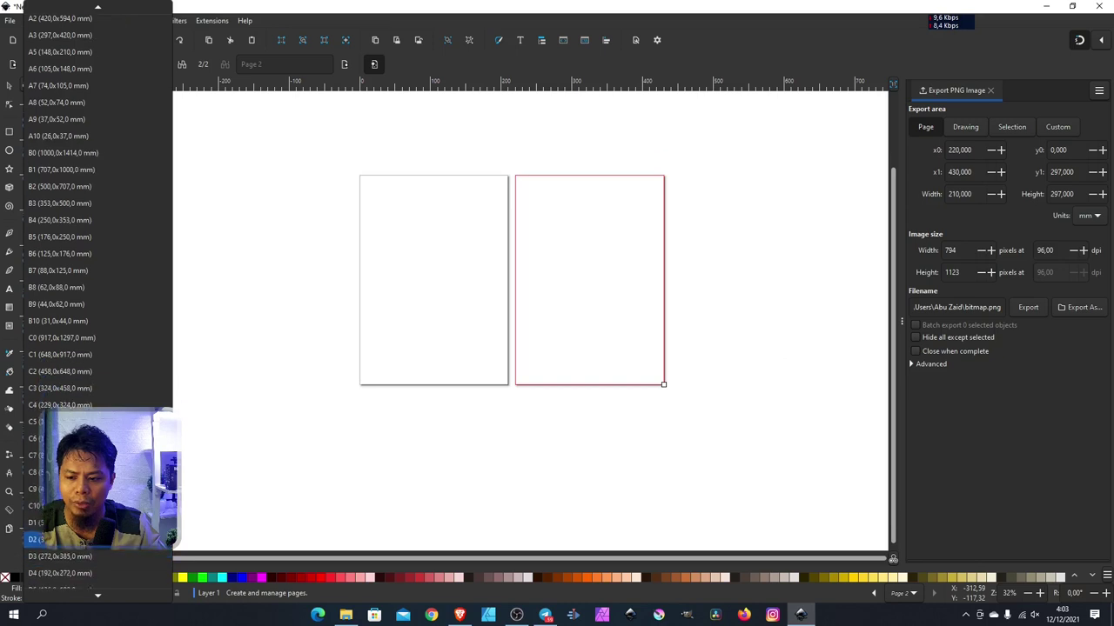
Keep A4, draw a blue rectangle on page 1, and return to the Pages tool.
left_click(252, 189)
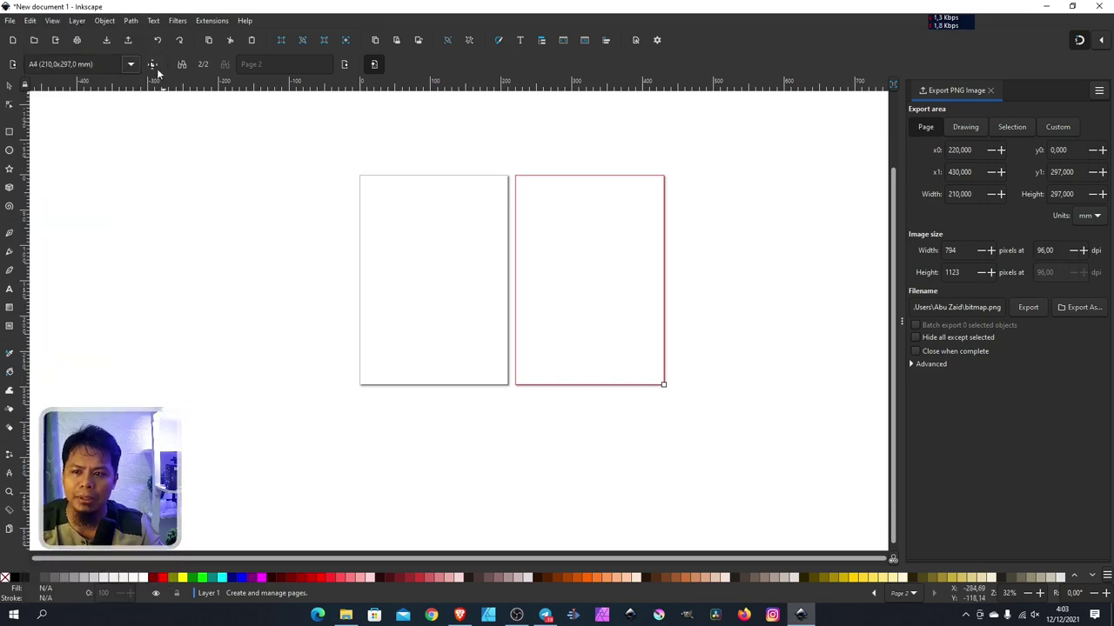
left_click(10, 132)
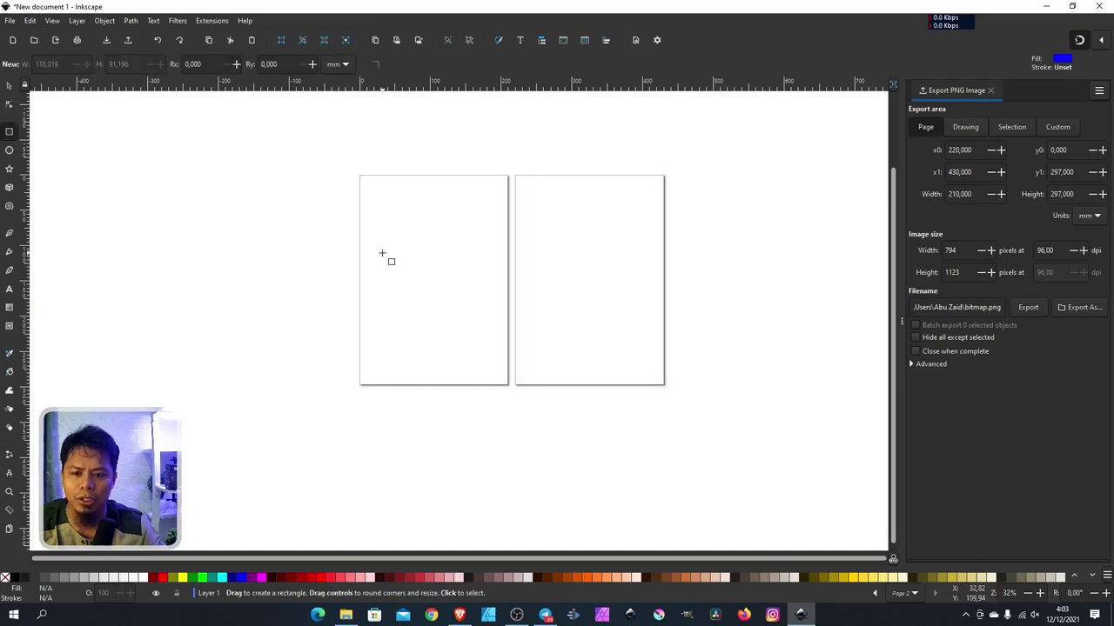
left_click_drag(381, 253, 449, 283)
key("s")
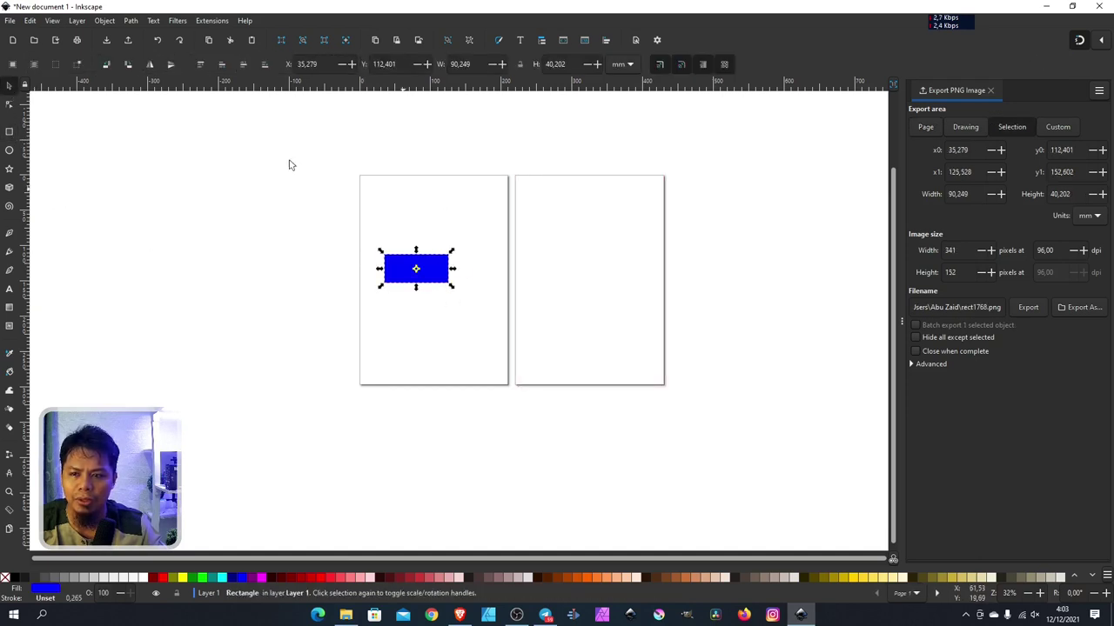
left_click(9, 530)
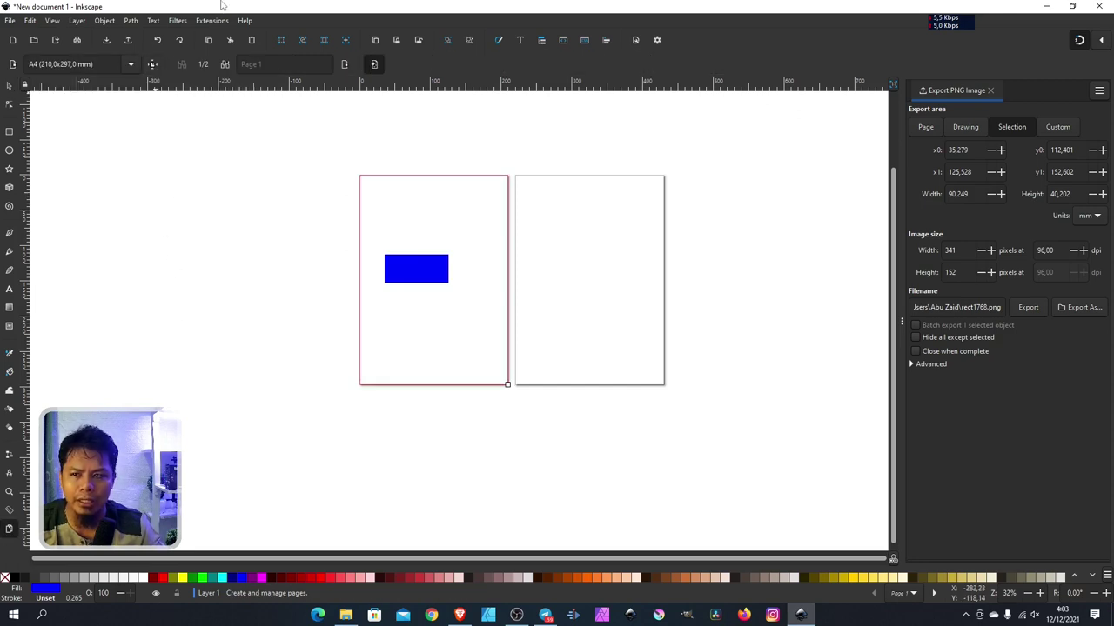
Undo a resize-to-selection, move the rectangle's page second, and select the empty first page.
left_click(153, 64)
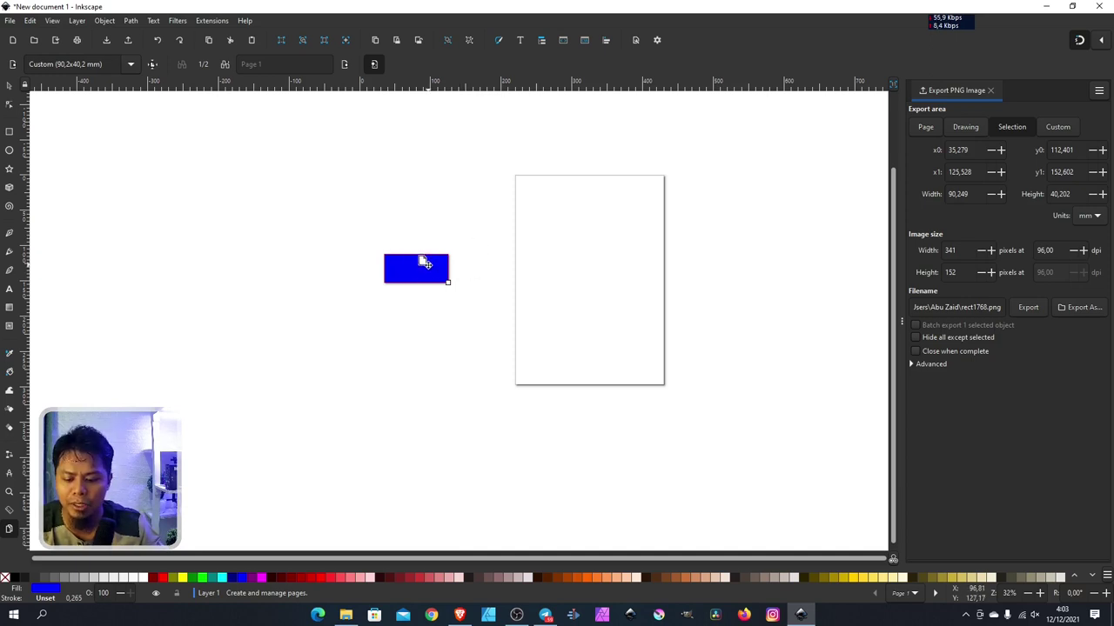
key("ctrl+z")
left_click(8, 86)
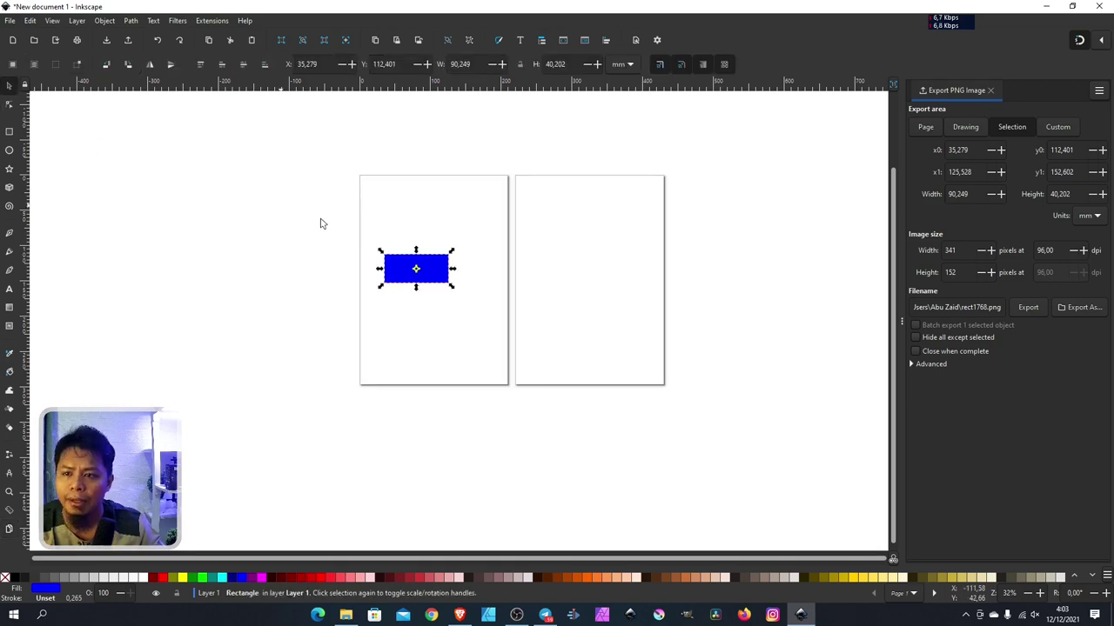
left_click(10, 530)
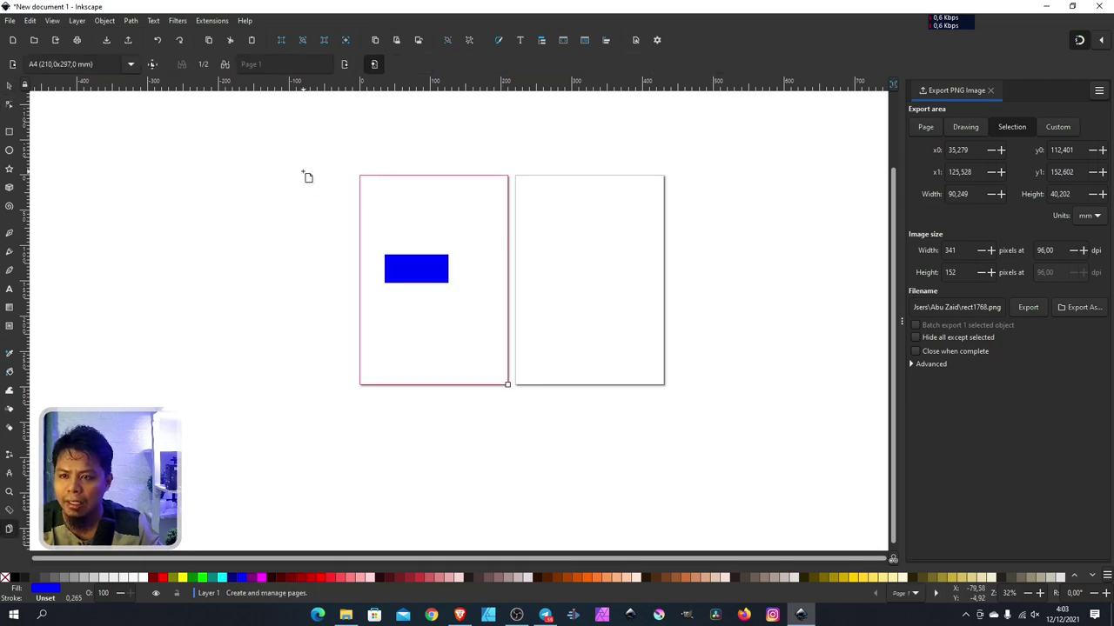
left_click(225, 64)
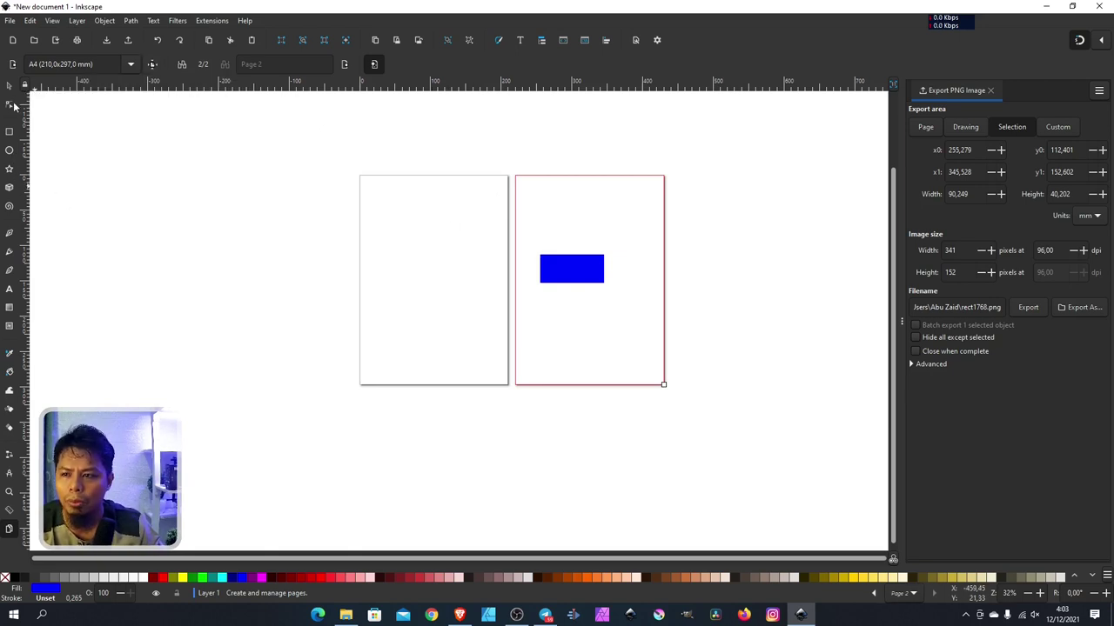
left_click(418, 275)
type("hala")
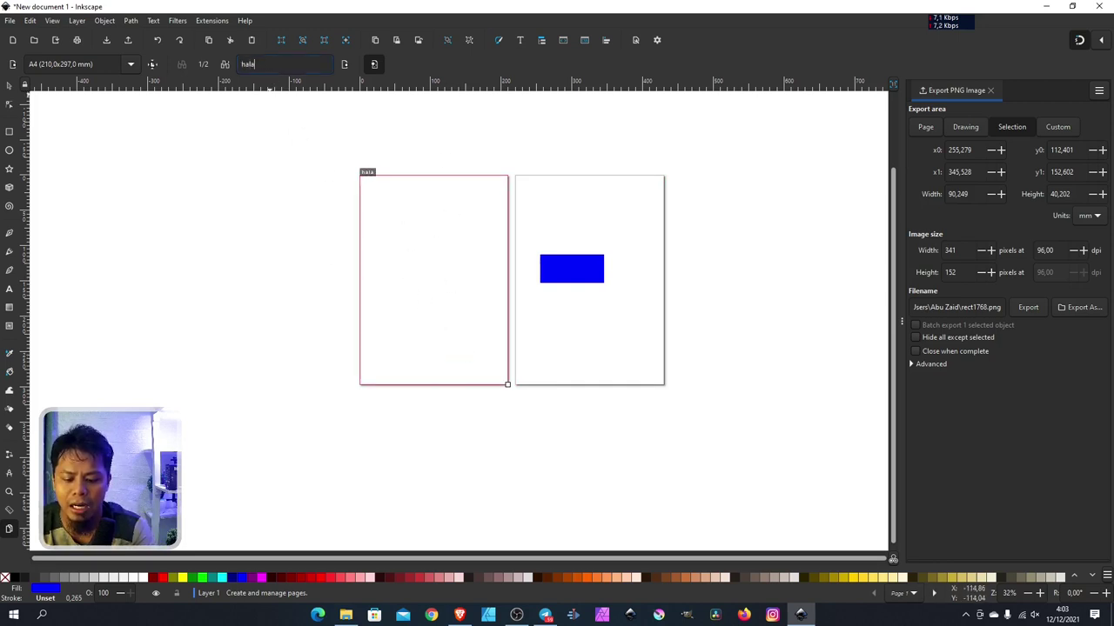
Rename the empty first page from 'halaman pertama' to 'Artboard 01', and label the rectangle's page 'Artboard 02'.
type("man pertam")
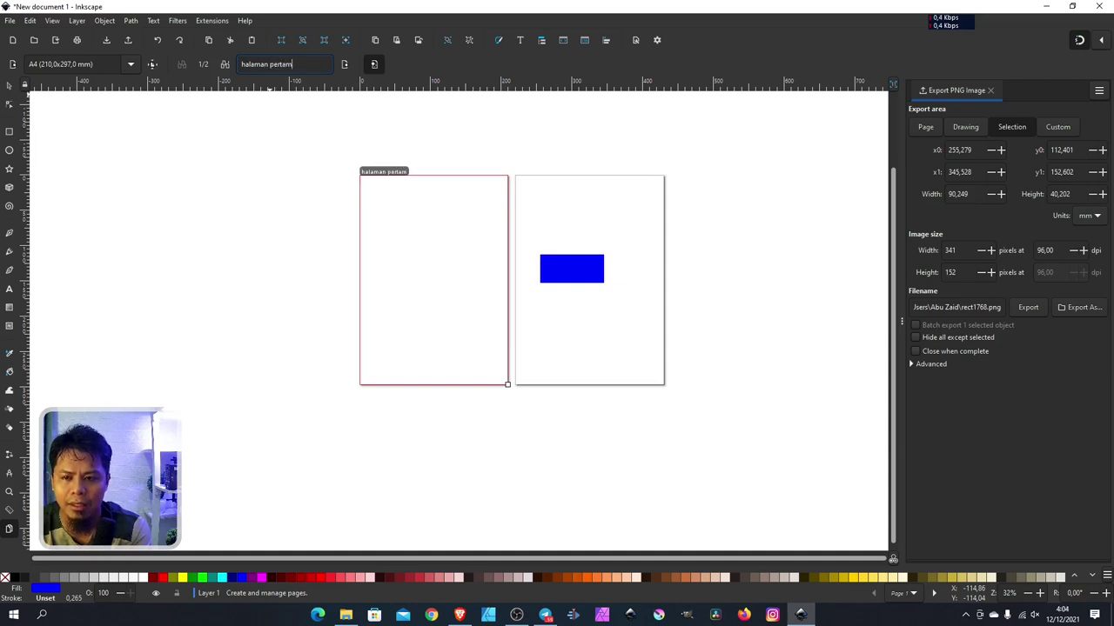
type("a")
key("Return")
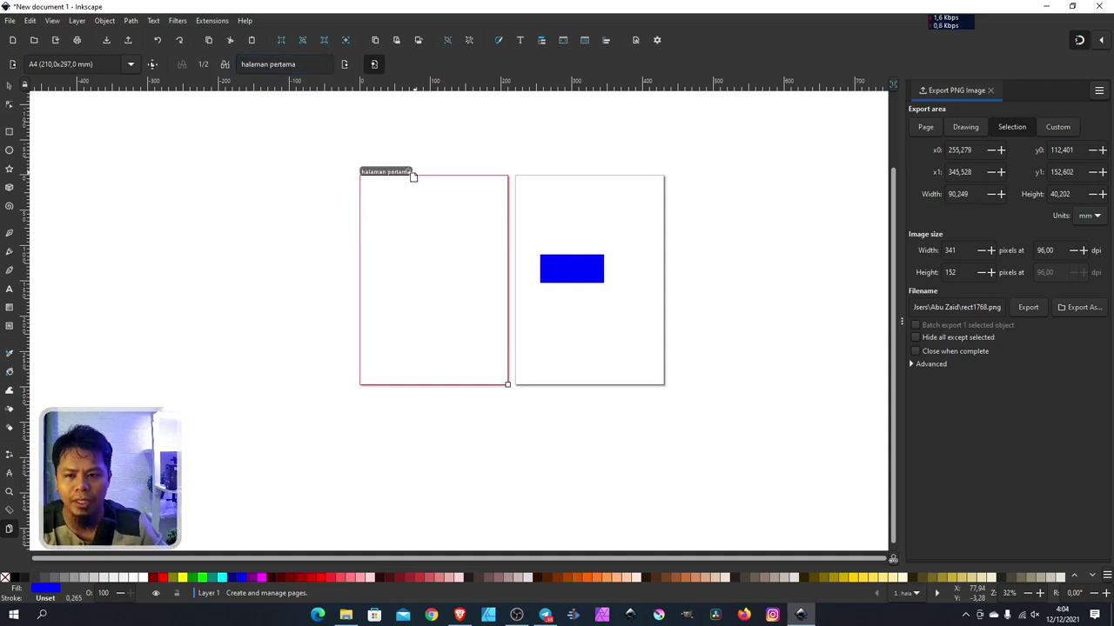
left_click_drag(298, 65, 254, 64)
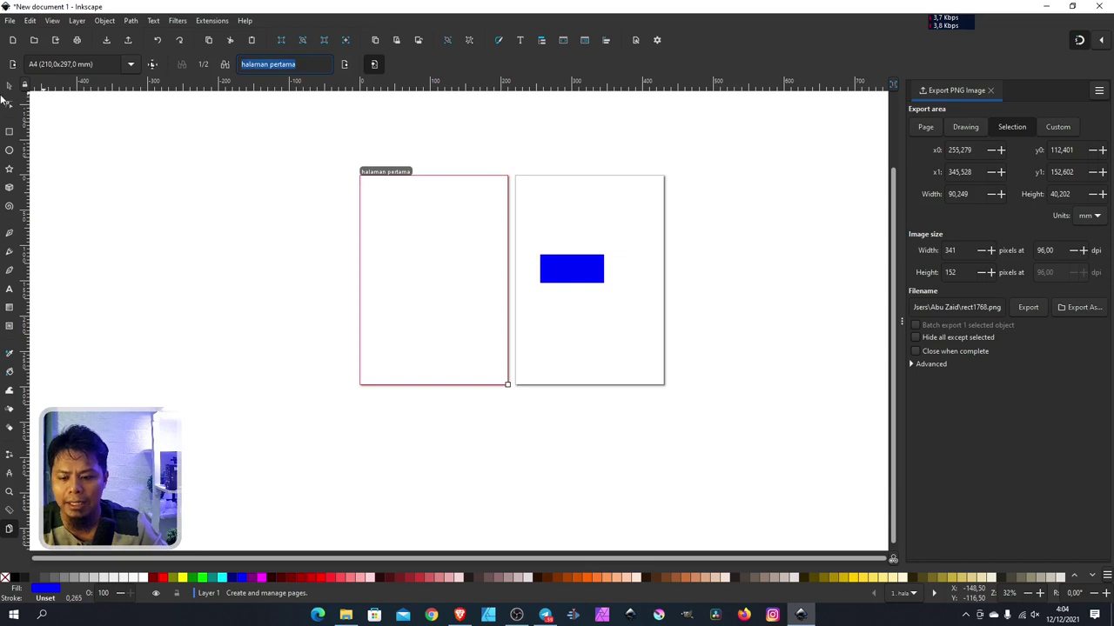
type("Artboard 01")
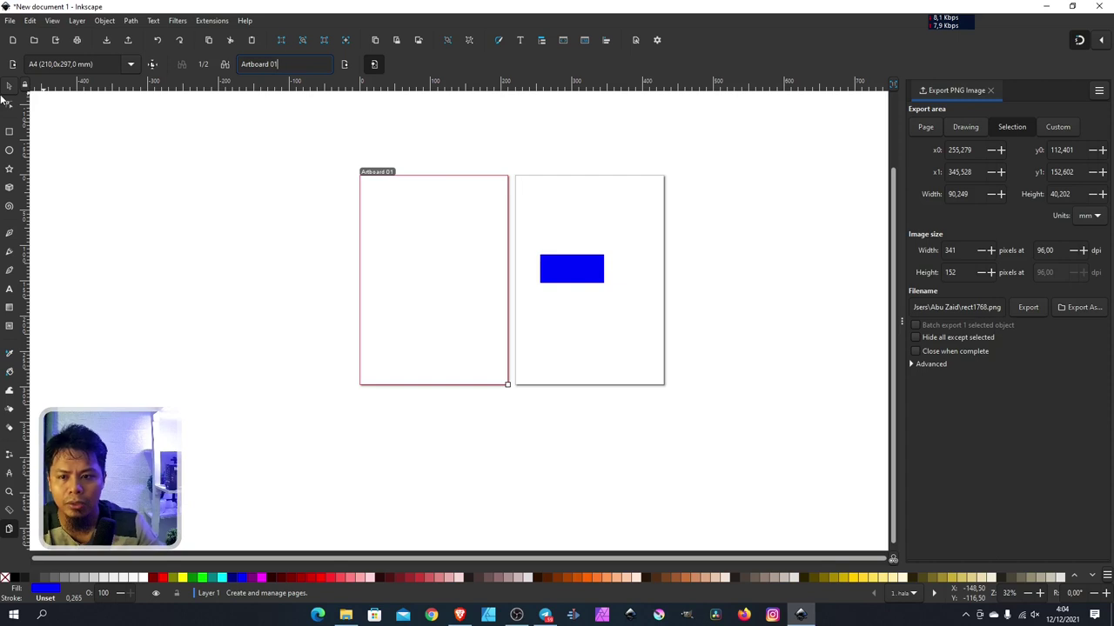
key("Return")
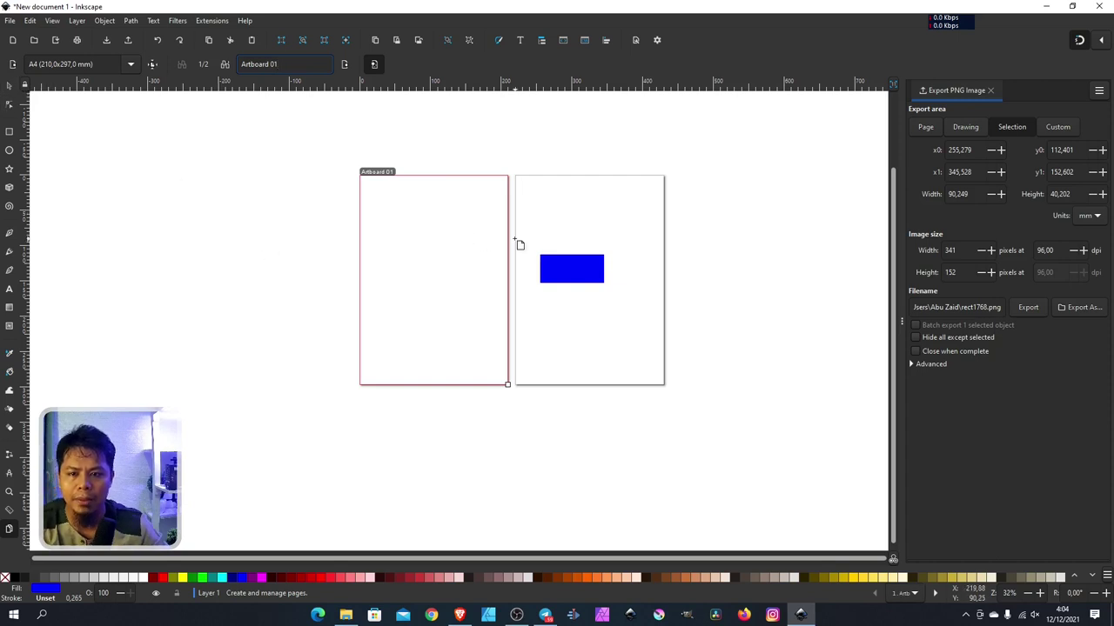
left_click(562, 219)
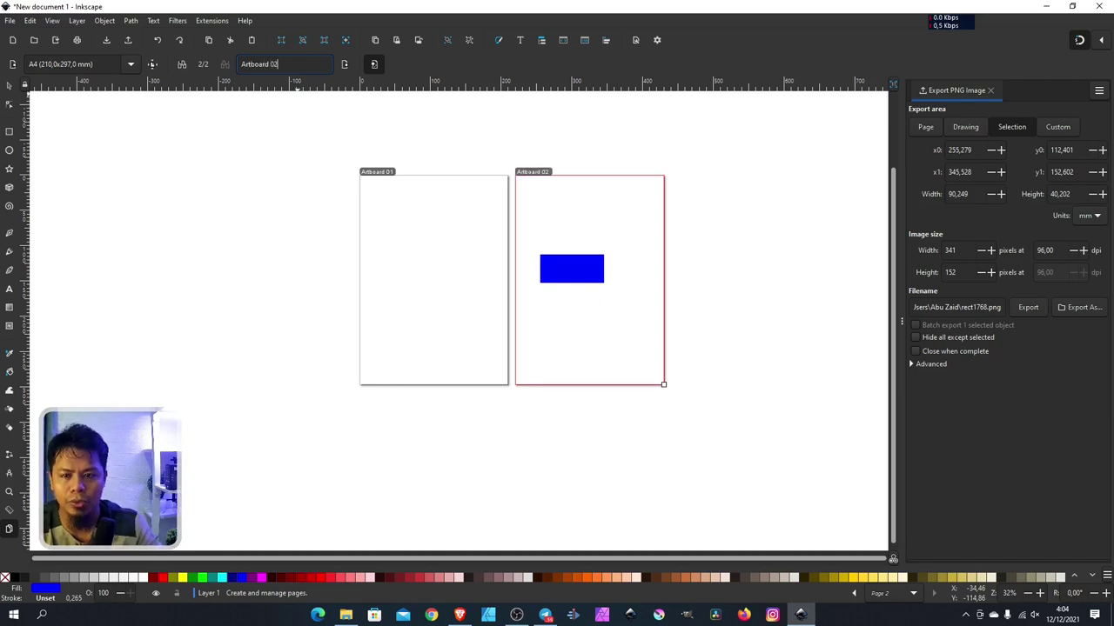
left_click(398, 265)
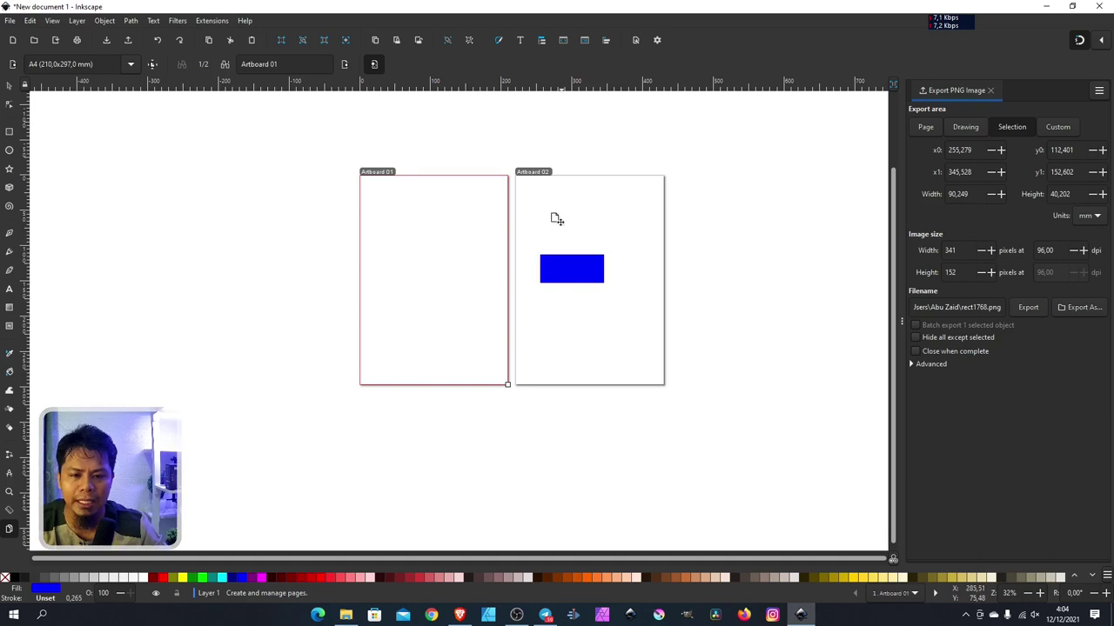
Zoom in on Artboard 02's corner, then zoom out to about 16% so both artboards fit.
scroll(560, 162, "up", 5)
scroll(658, 229, "down", 5)
scroll(589, 234, "down", 3)
scroll(594, 242, "down", 2)
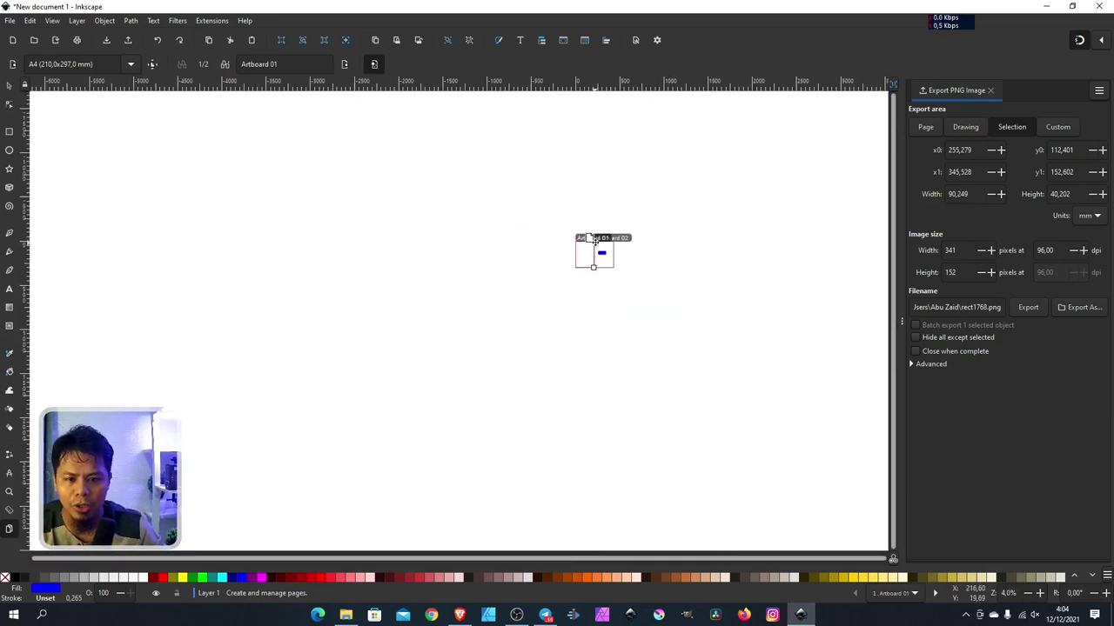
scroll(597, 250, "up", 6)
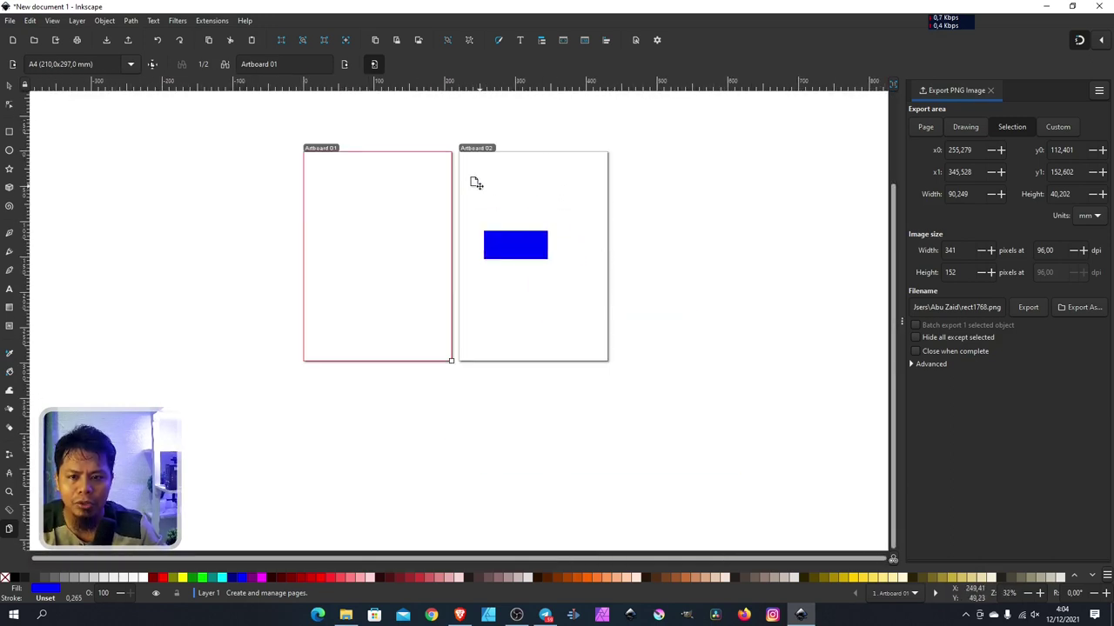
scroll(474, 165, "up", 4)
scroll(475, 211, "down", 4)
scroll(550, 240, "up", 2)
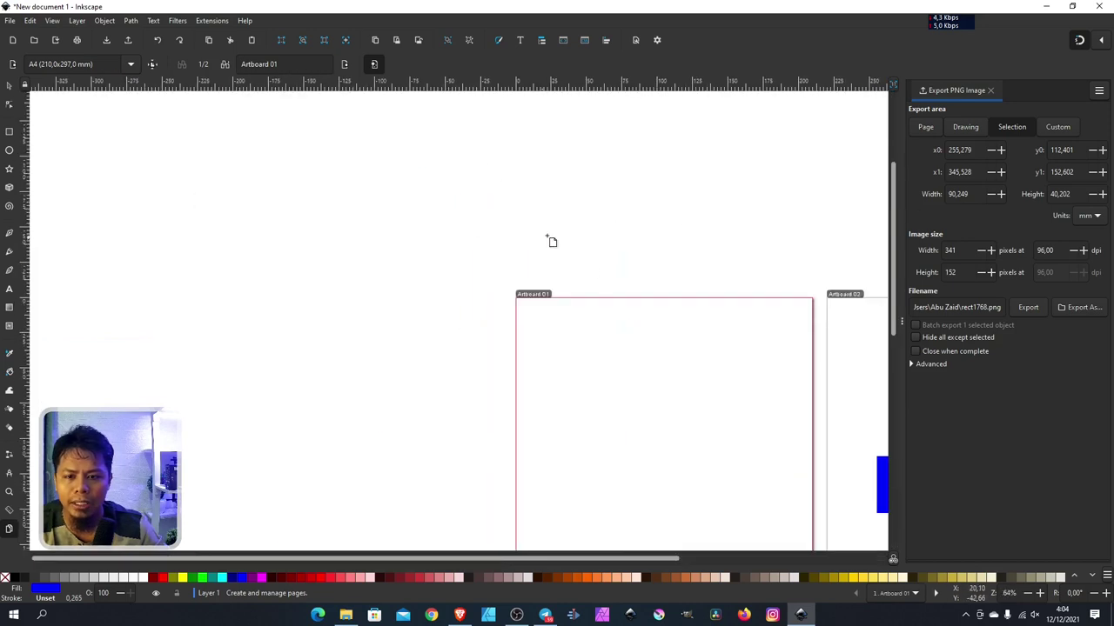
scroll(566, 287, "up", 2)
scroll(452, 296, "up", 2)
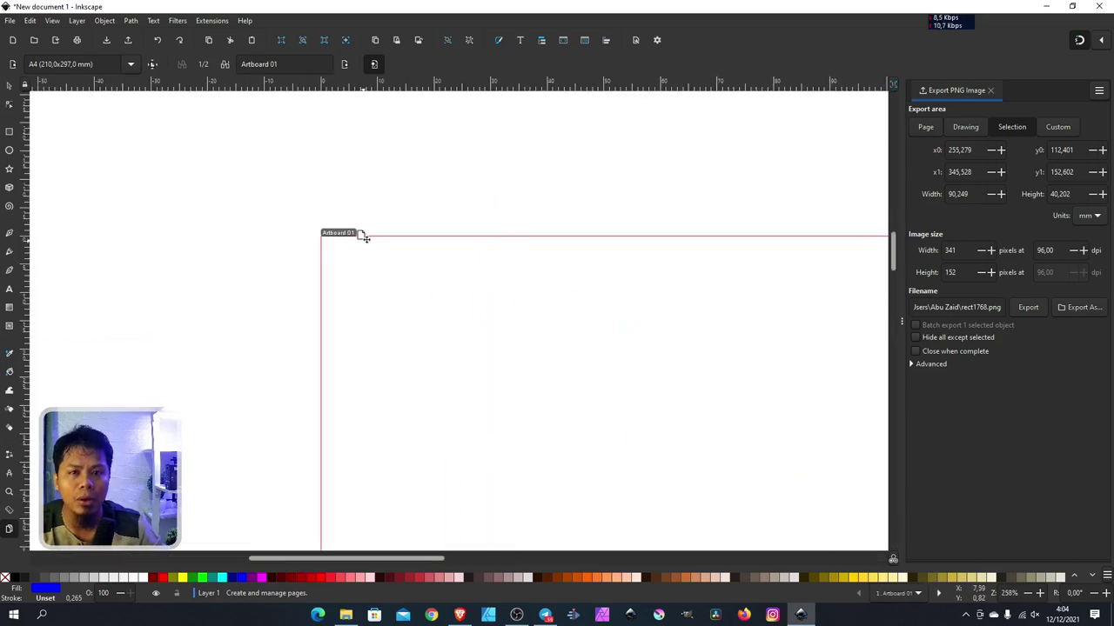
scroll(284, 218, "down", 6)
scroll(312, 216, "down", 2)
scroll(315, 220, "up", 4)
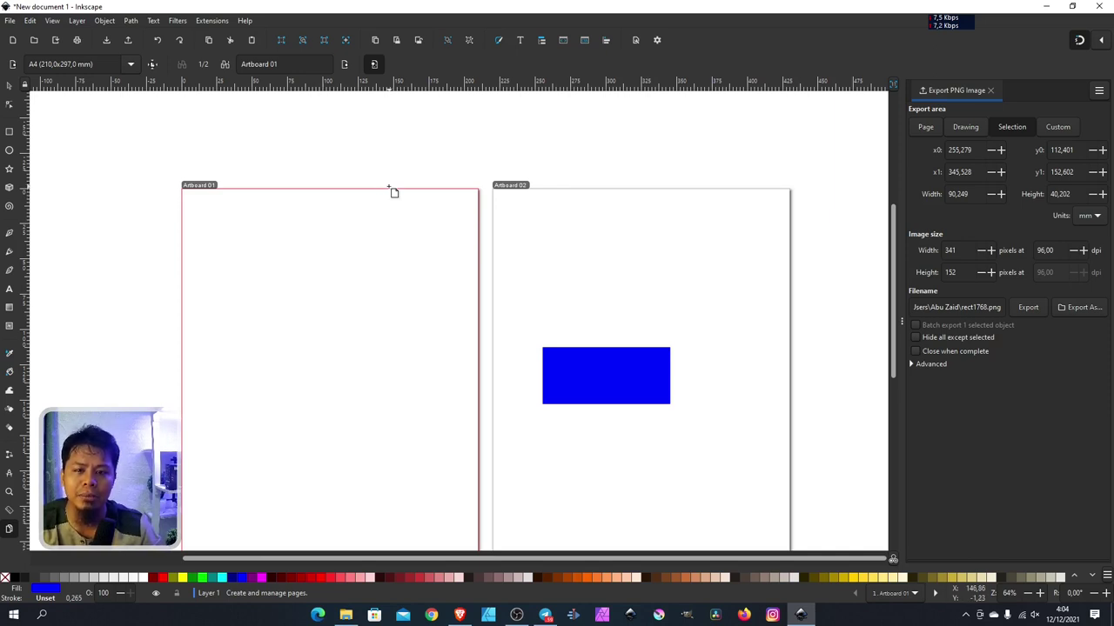
scroll(522, 186, "up", 10)
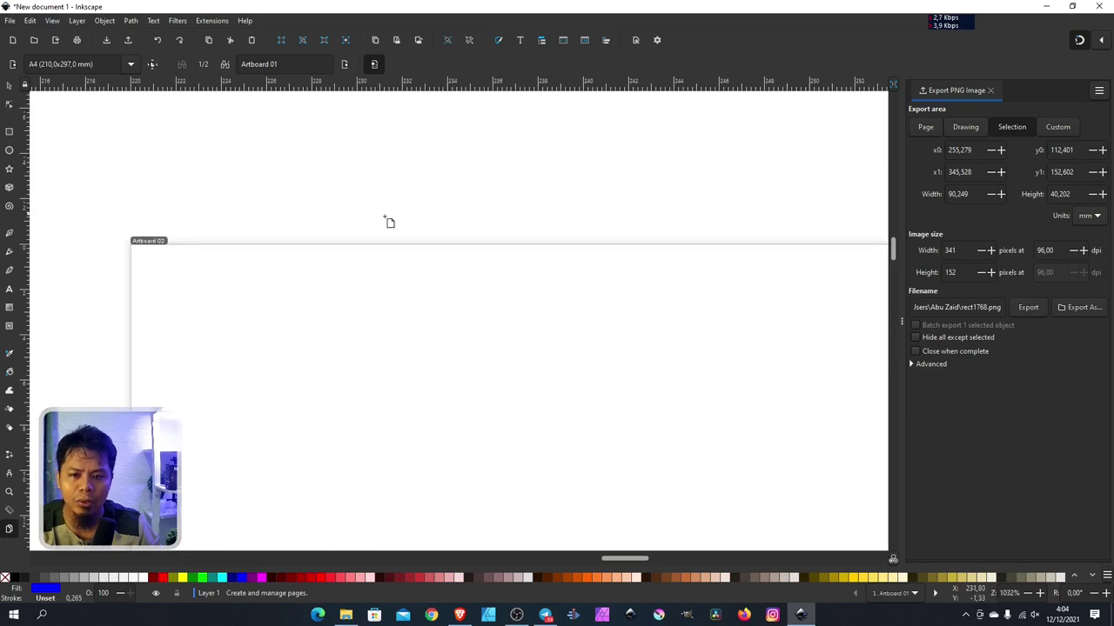
scroll(236, 213, "down", 3)
scroll(631, 206, "down", 3)
scroll(577, 241, "down", 4)
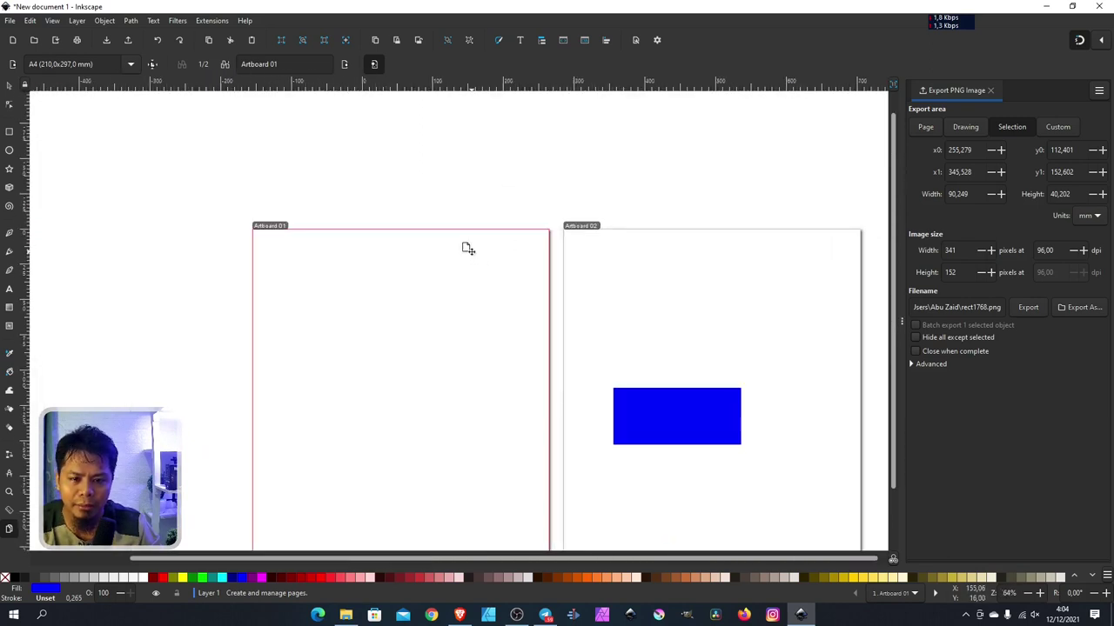
scroll(464, 246, "down", 2)
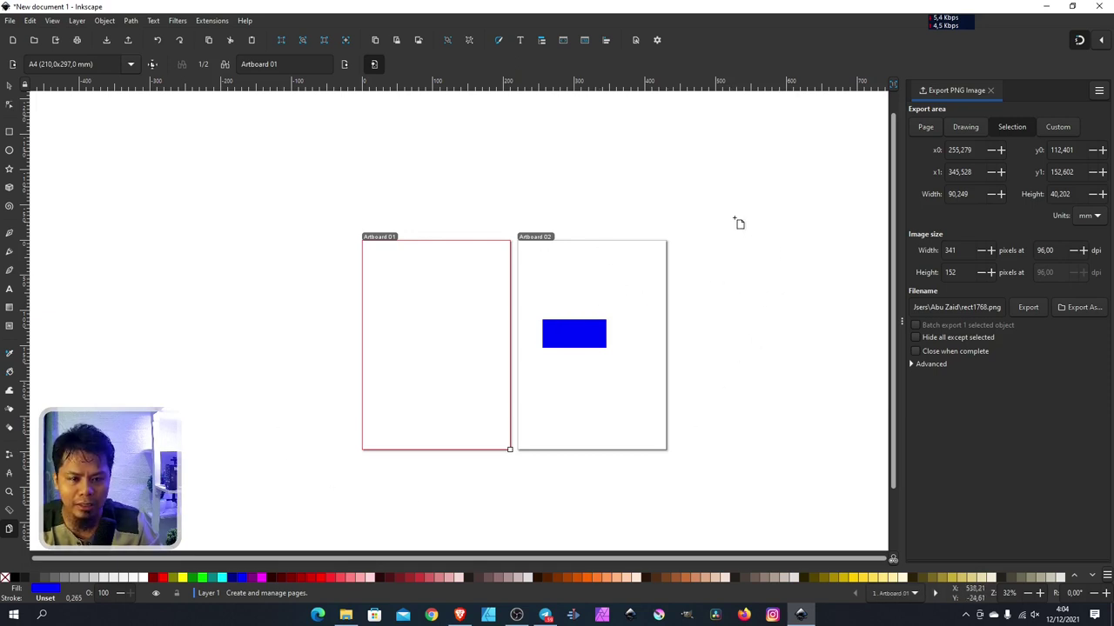
scroll(346, 297, "down", 2)
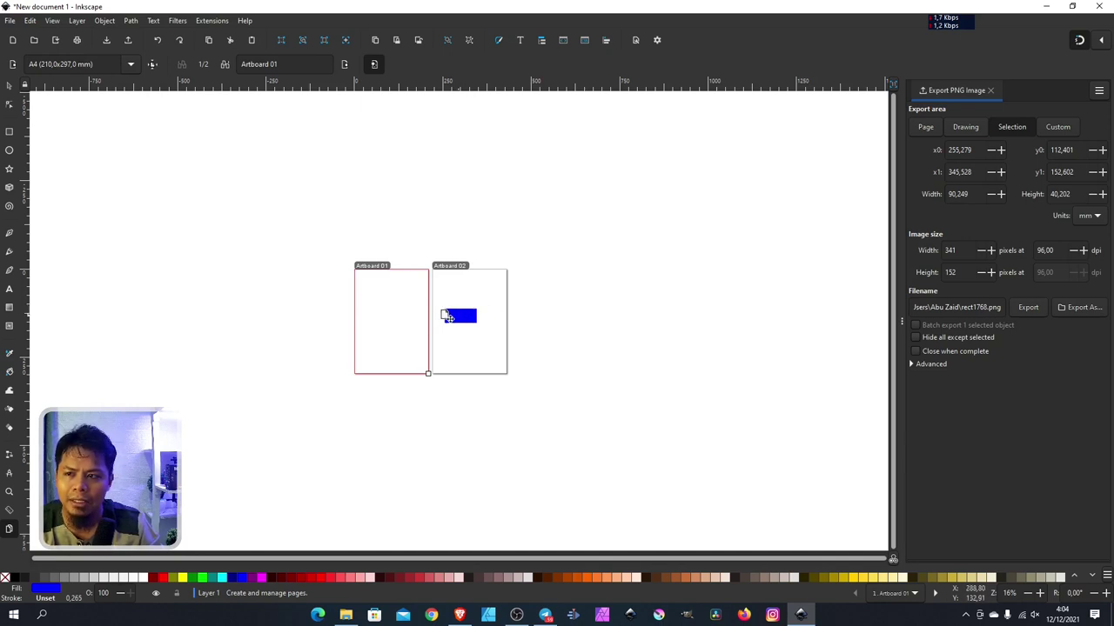
Open Document Properties from the File menu and position the dialog over the canvas.
left_click(9, 20)
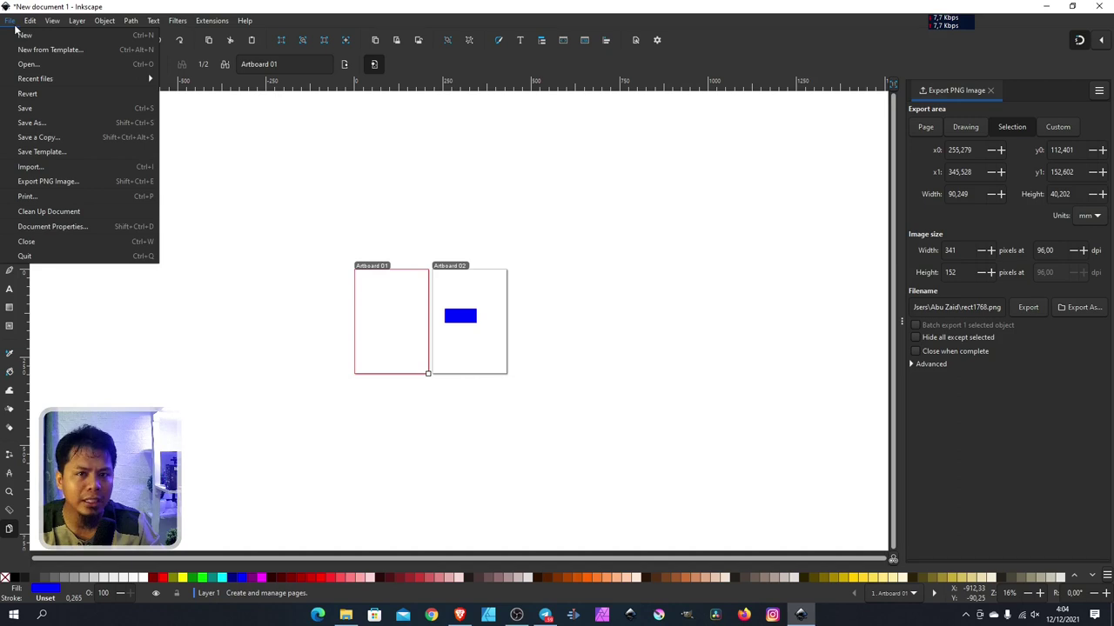
left_click(55, 228)
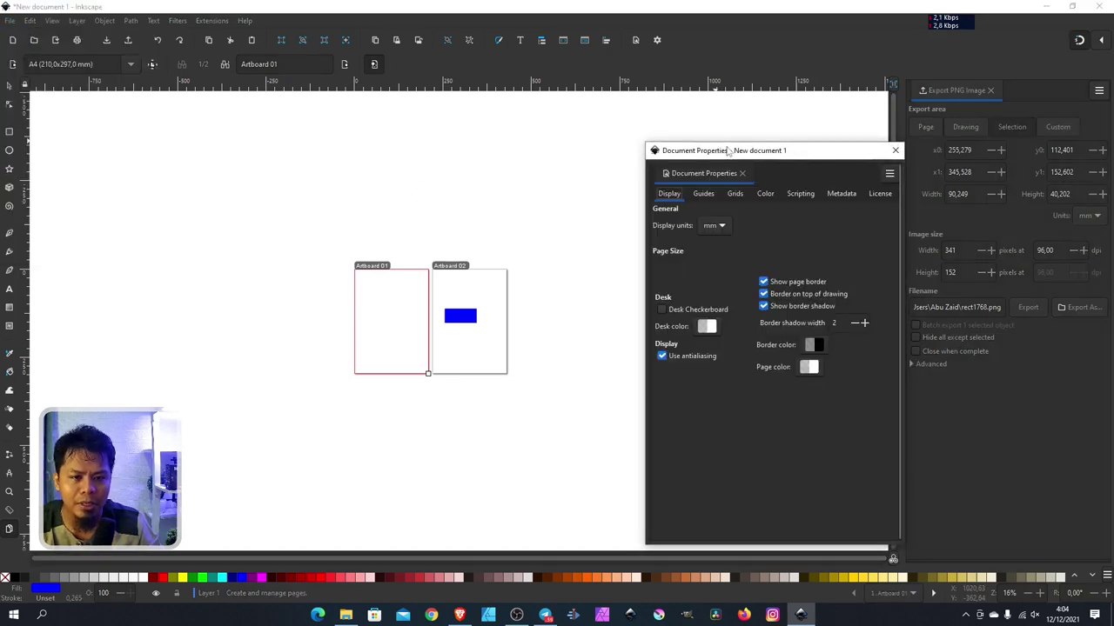
left_click_drag(725, 151, 653, 140)
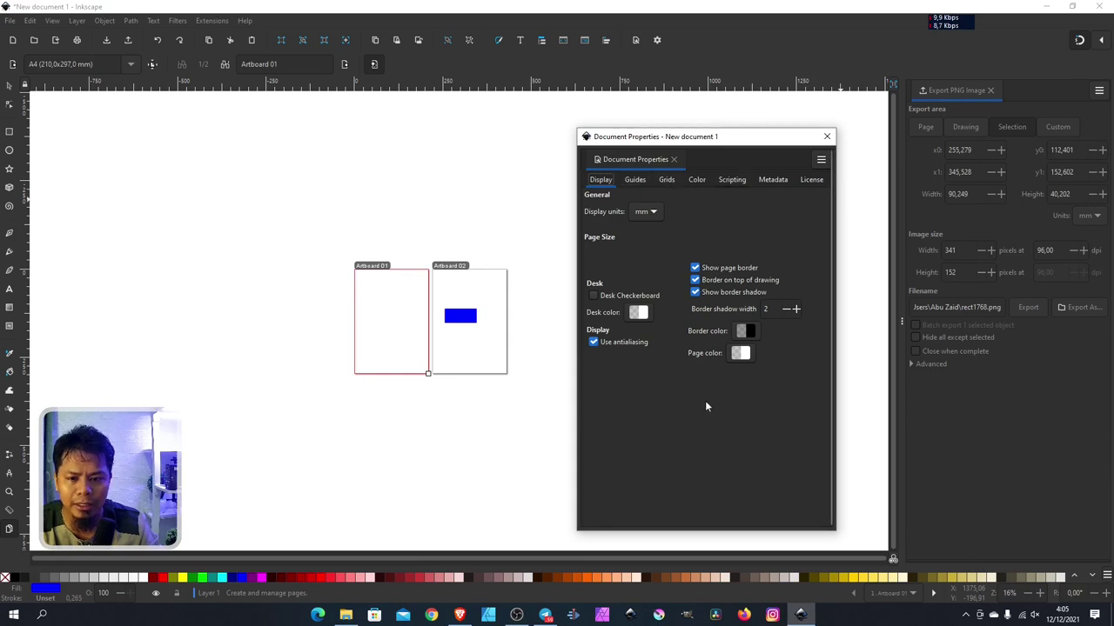
Change the desk colour to grey, leaving Desk Checkerboard switched off.
left_click(594, 296)
scroll(495, 244, "up", 6)
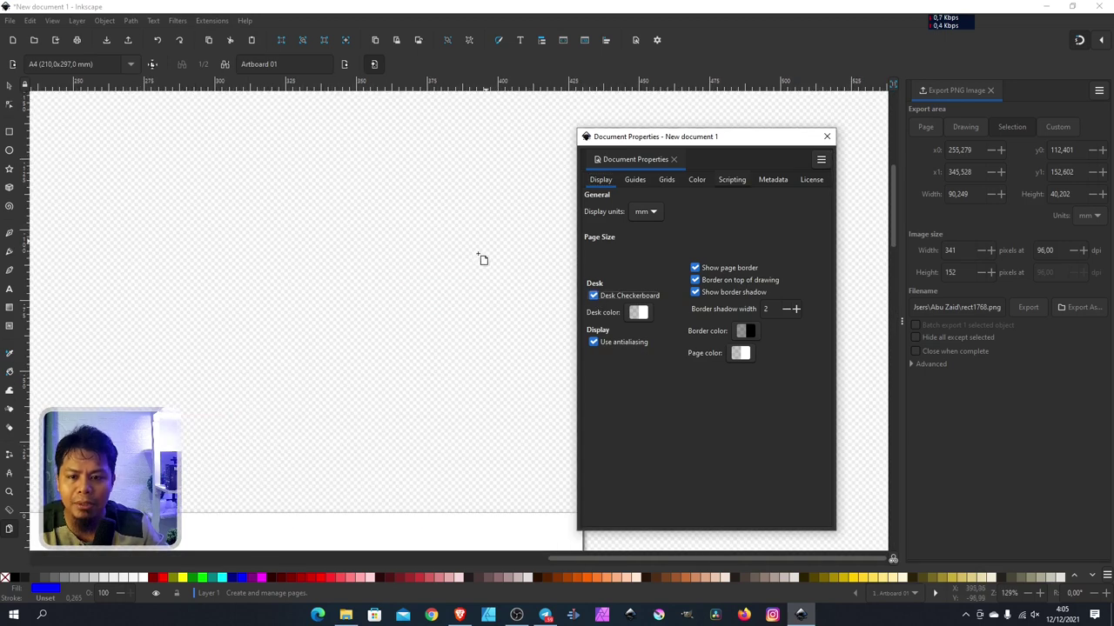
scroll(448, 228, "down", 4)
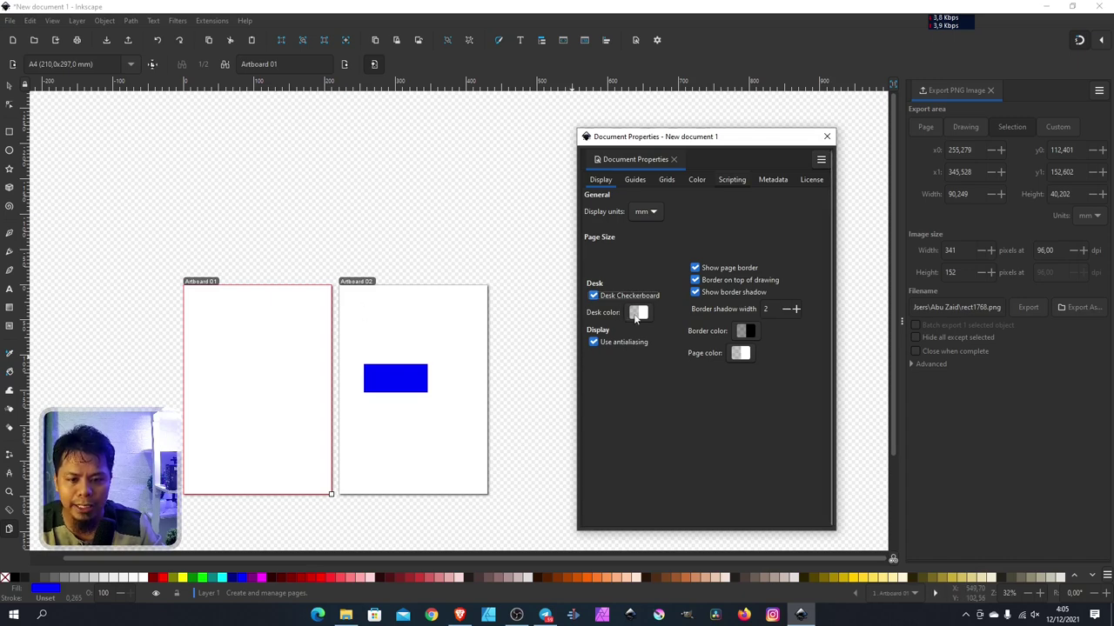
left_click(637, 313)
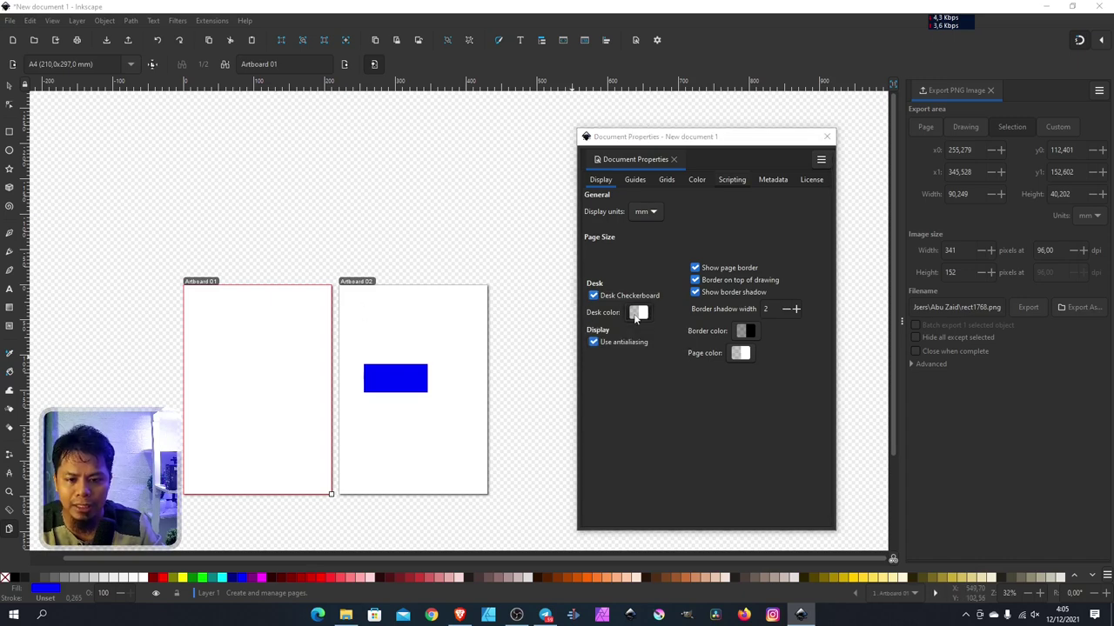
left_click_drag(554, 317, 529, 310)
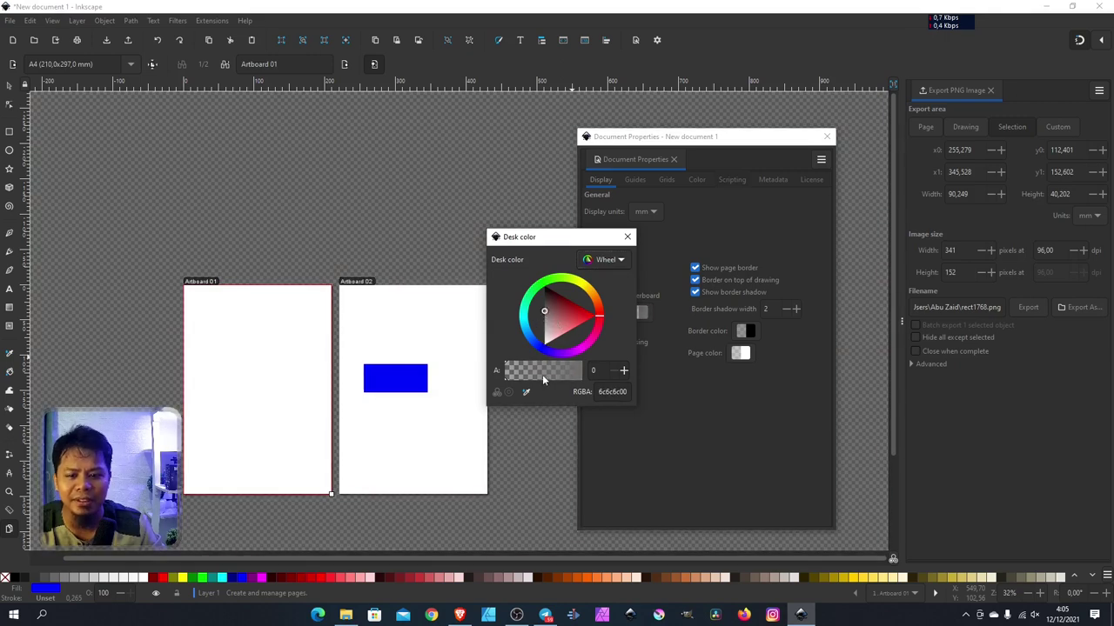
left_click(627, 237)
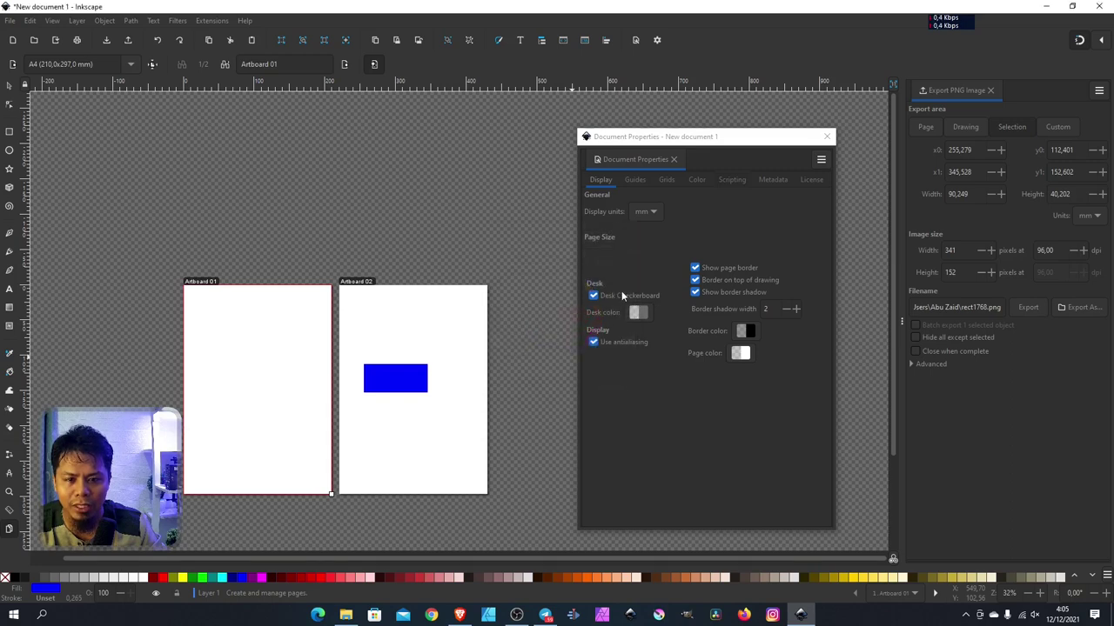
left_click(592, 296)
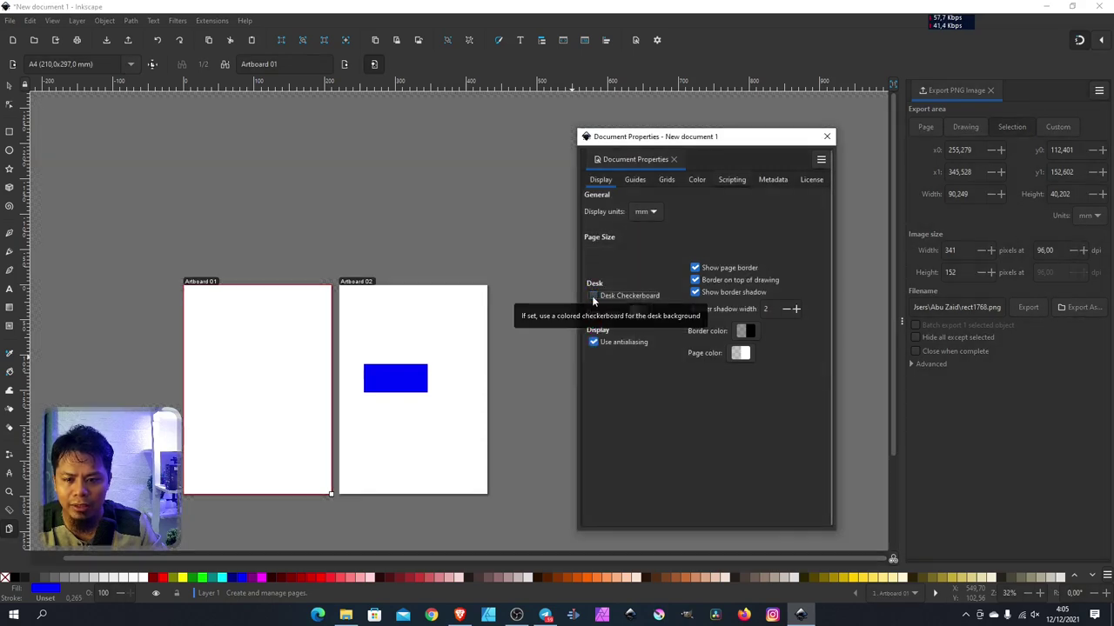
scroll(500, 244, "down", 5)
scroll(490, 281, "up", 3)
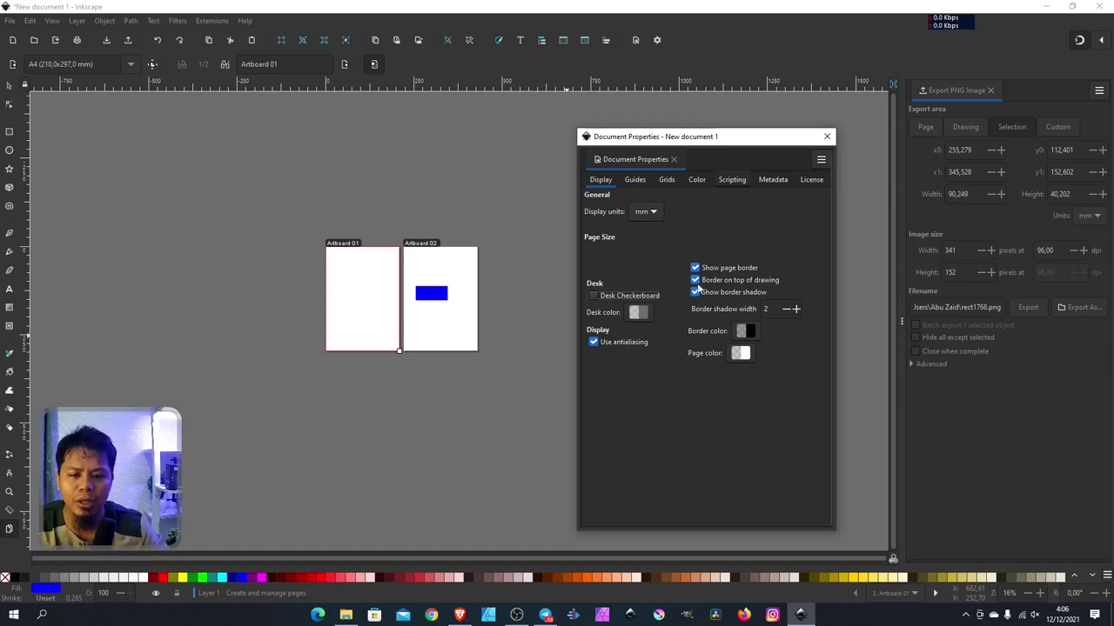
Change the border shadow width from 2 to 3, then close the Document Properties dialog.
scroll(466, 368, "up", 8)
scroll(514, 301, "up", 2)
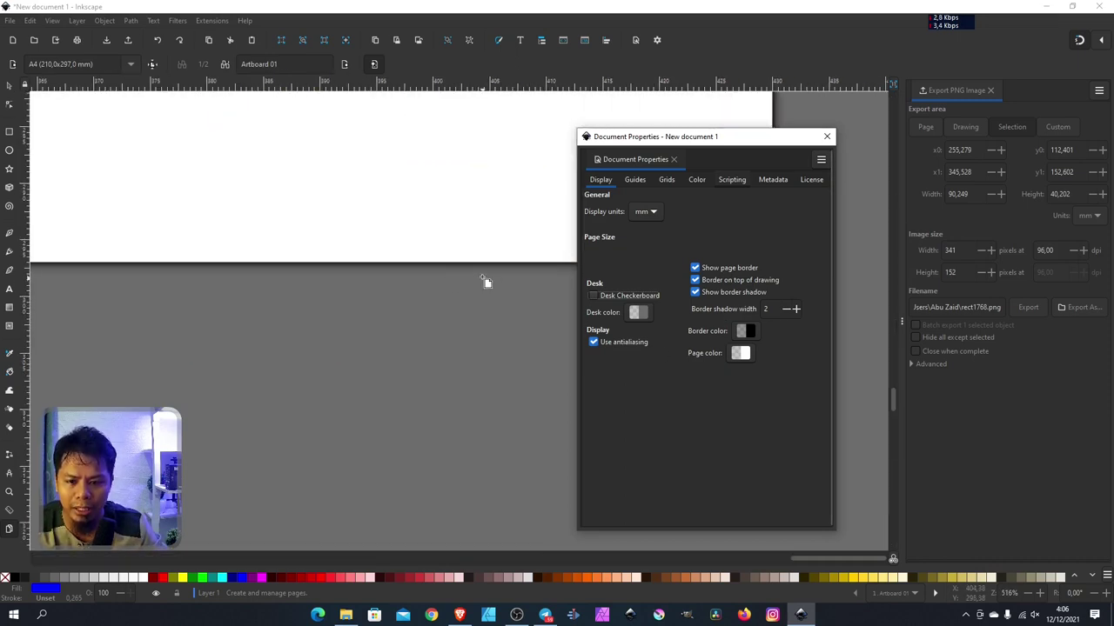
left_click(797, 308)
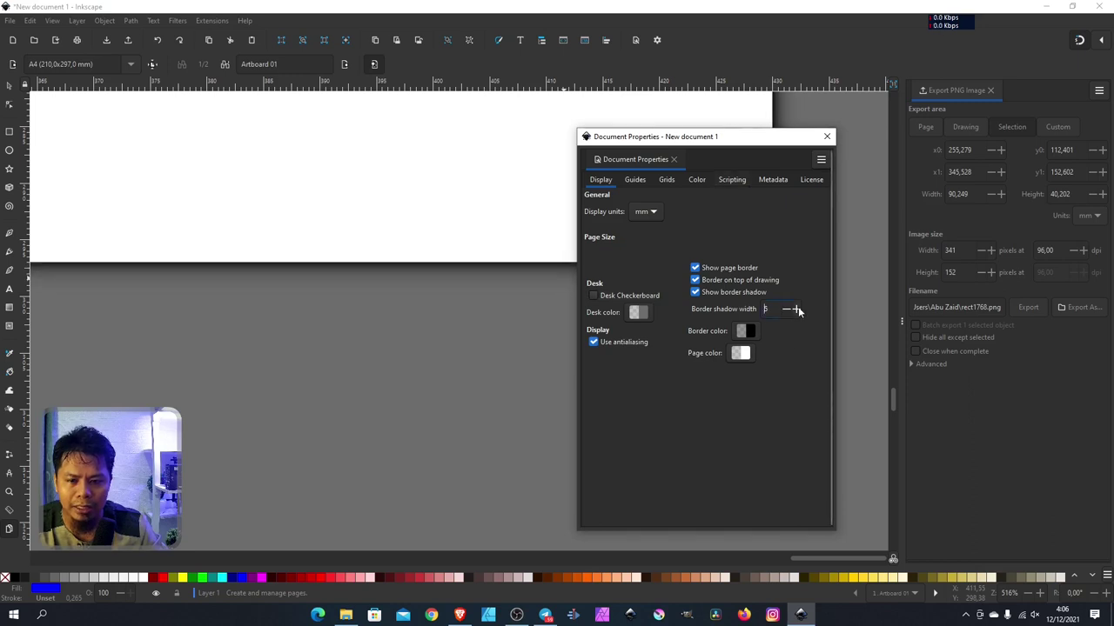
scroll(325, 415, "down", 5)
scroll(370, 398, "down", 5)
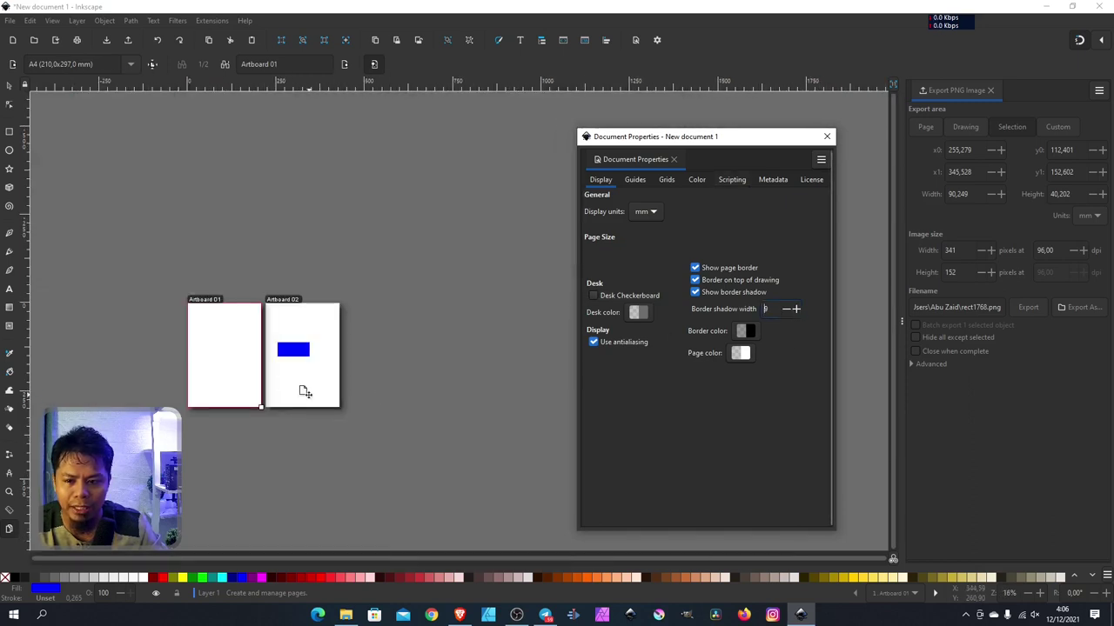
scroll(306, 394, "up", 2)
left_click(785, 309)
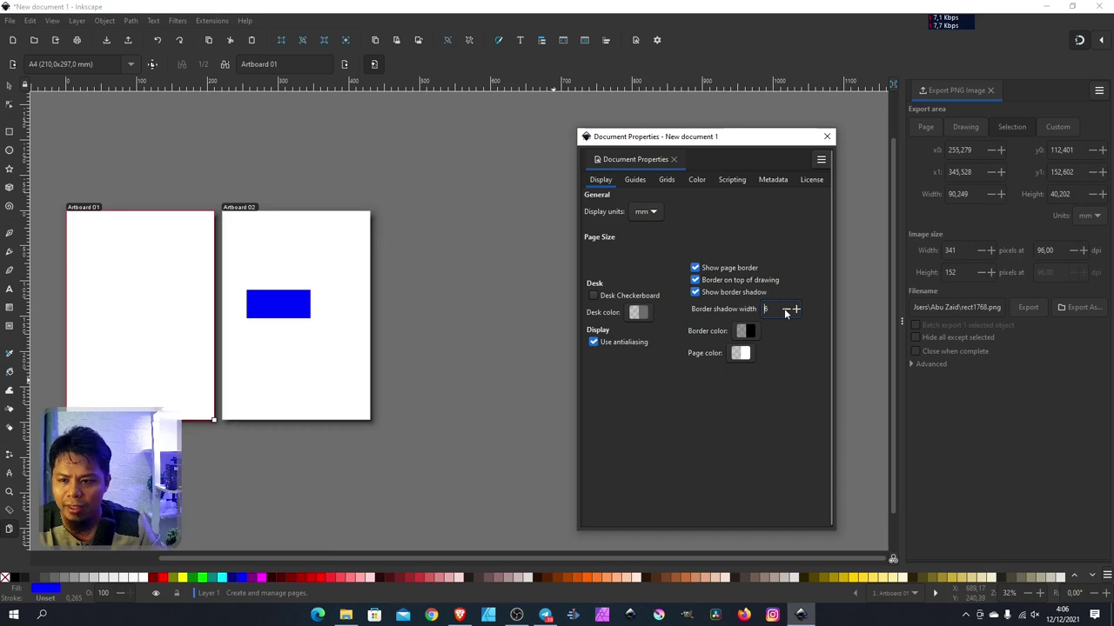
left_click(785, 309)
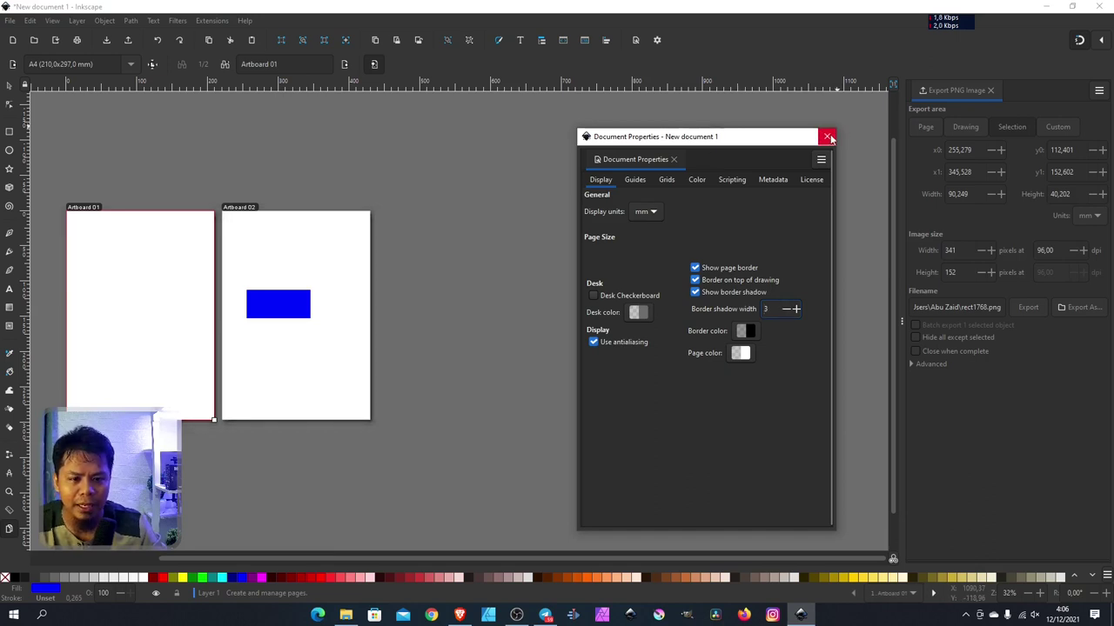
left_click(827, 137)
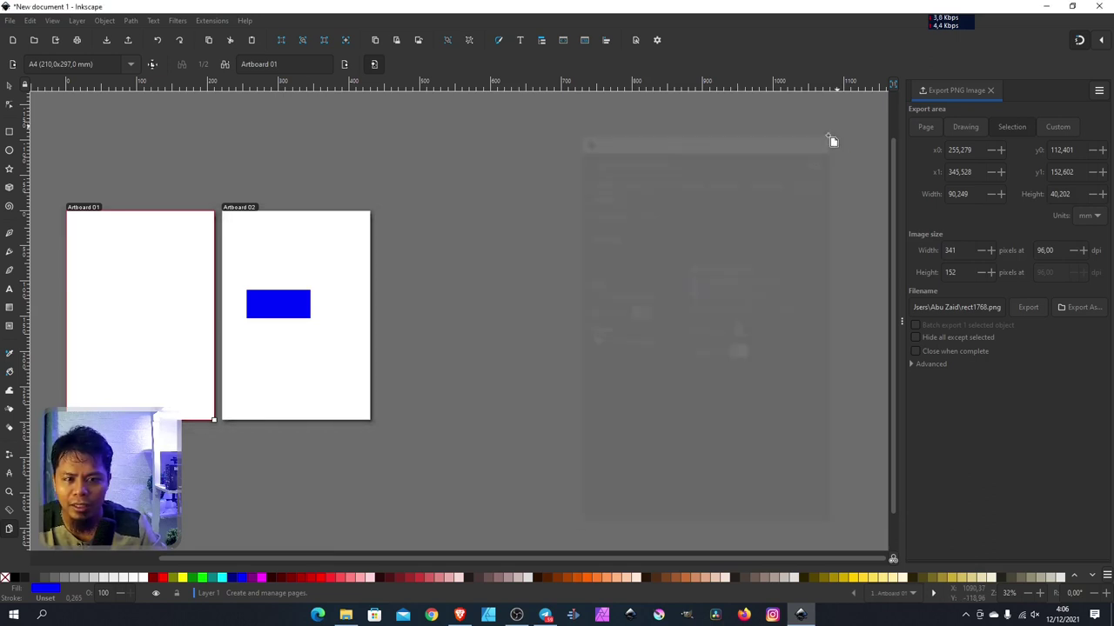
Drag the blue rectangle from Artboard 02 onto Artboard 01 and deselect it.
left_click(9, 85)
left_click(523, 189)
scroll(523, 188, "down", 4)
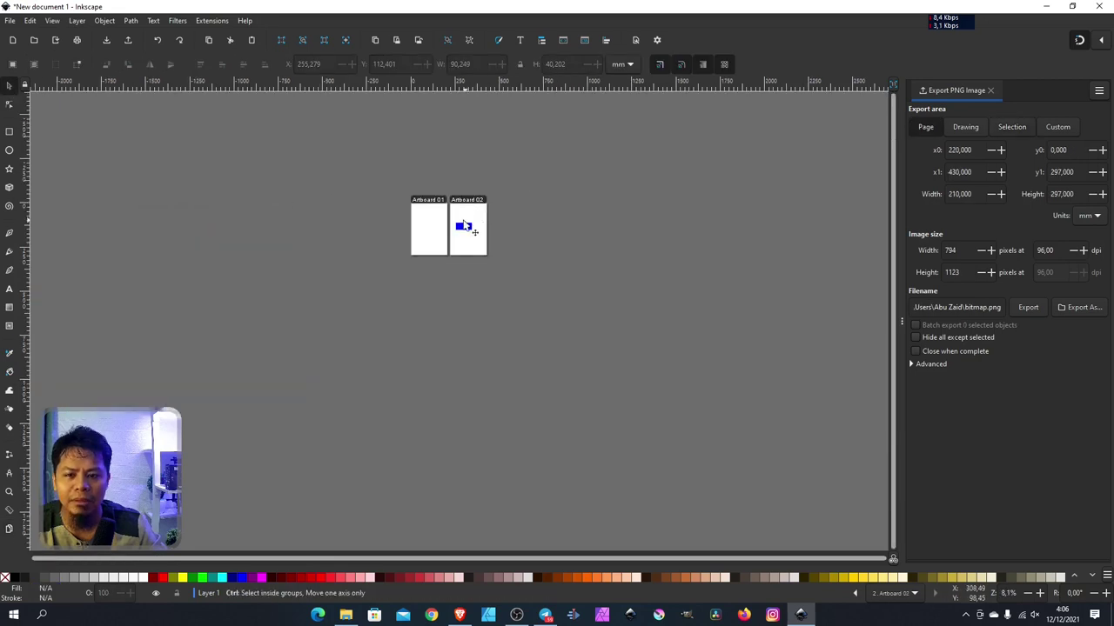
scroll(461, 228, "up", 6)
left_click(512, 278)
left_click_drag(512, 279, 264, 281)
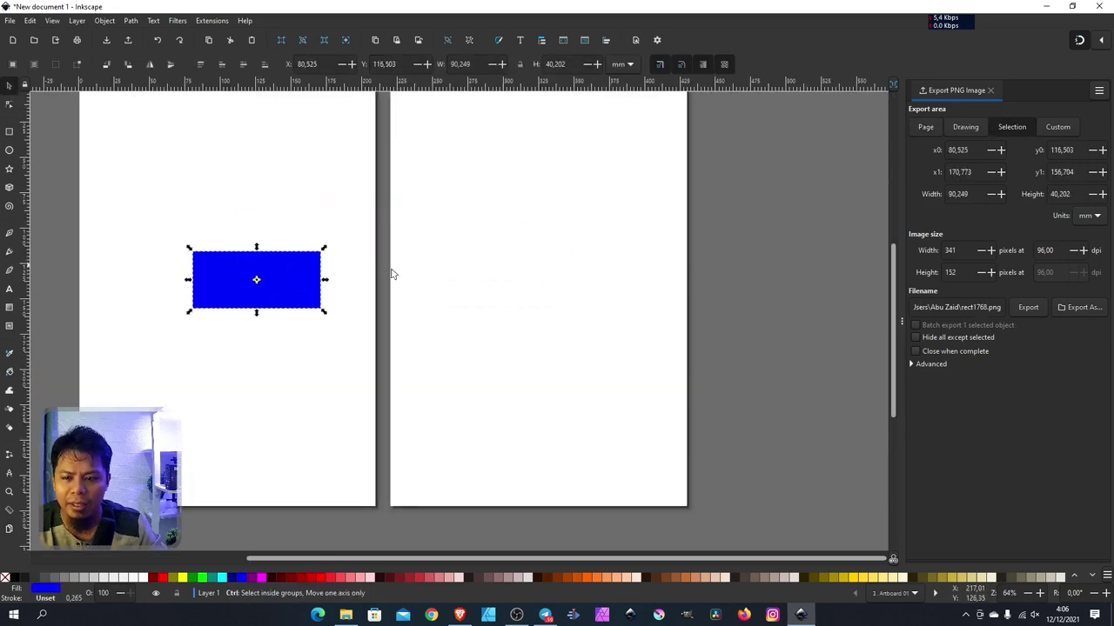
scroll(390, 270, "down", 4)
left_click(440, 263)
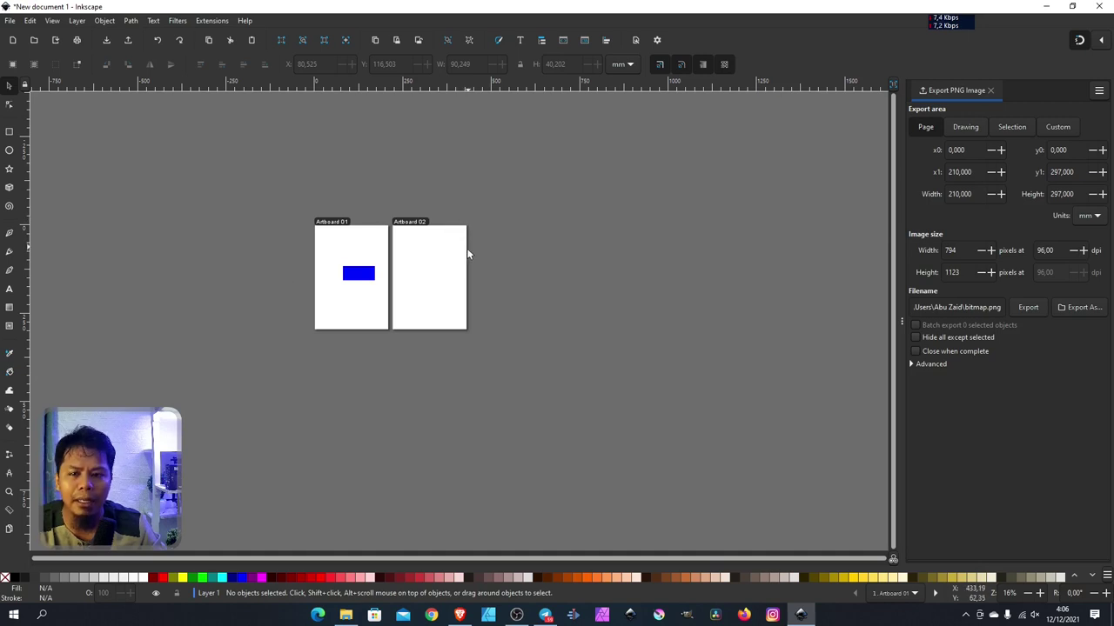
scroll(463, 261, "up", 2)
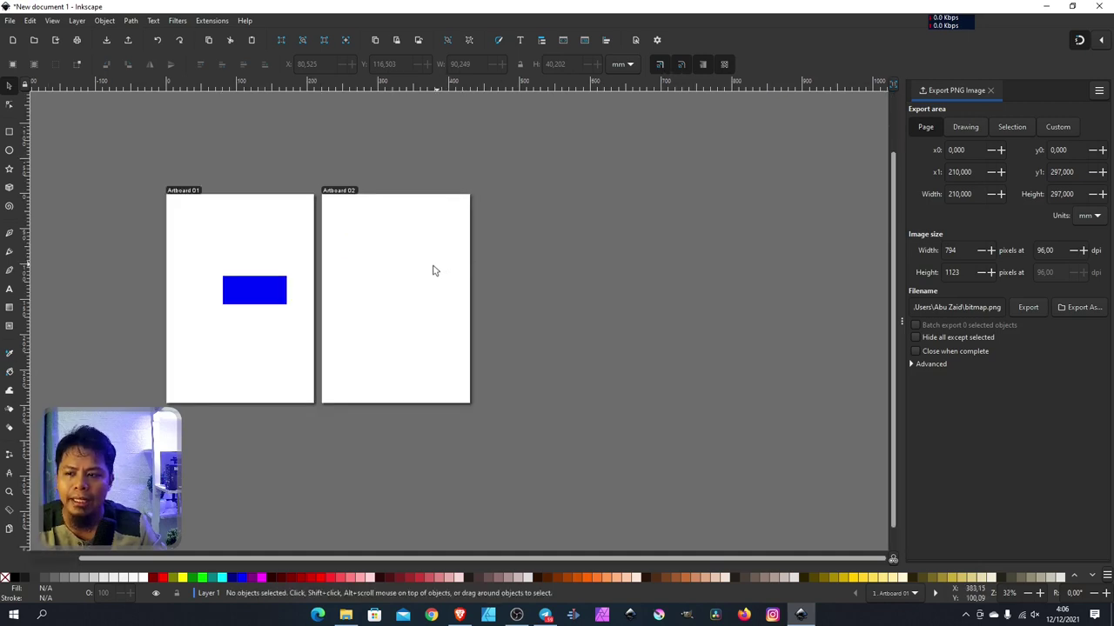
left_click(9, 132)
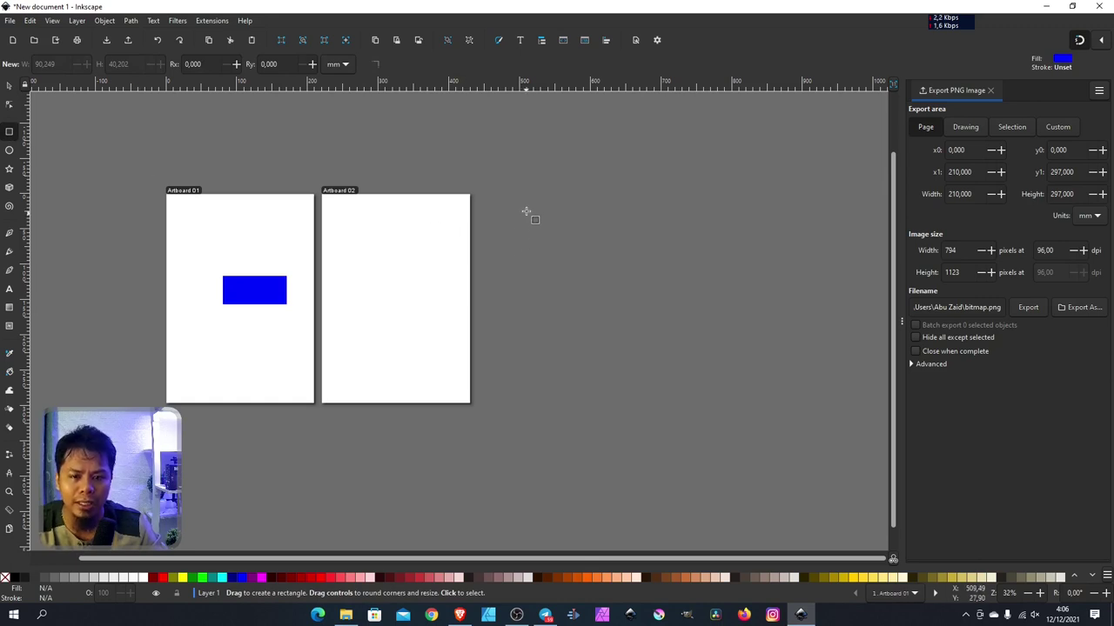
Draw a large white rectangle right of the artboards and switch the size units to px.
left_click_drag(537, 188, 746, 323)
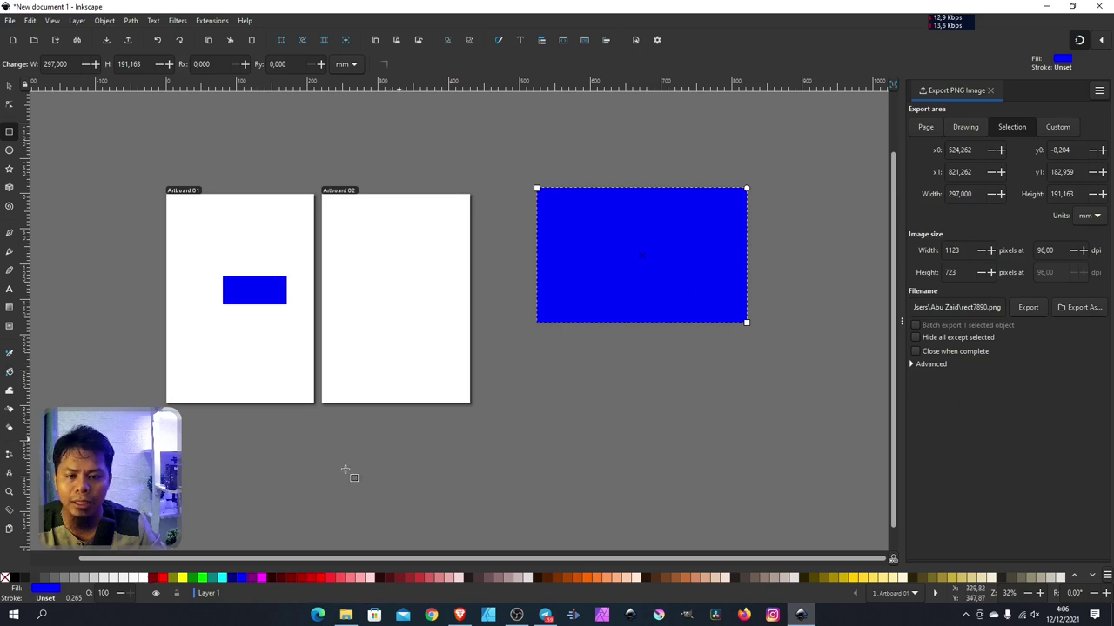
left_click(147, 580)
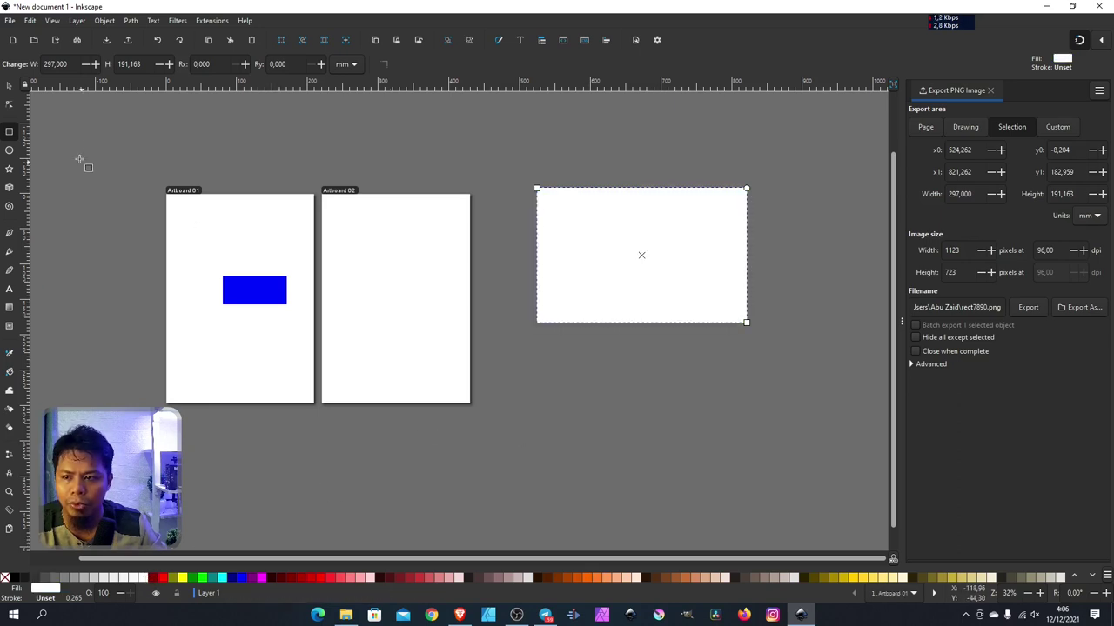
left_click(9, 85)
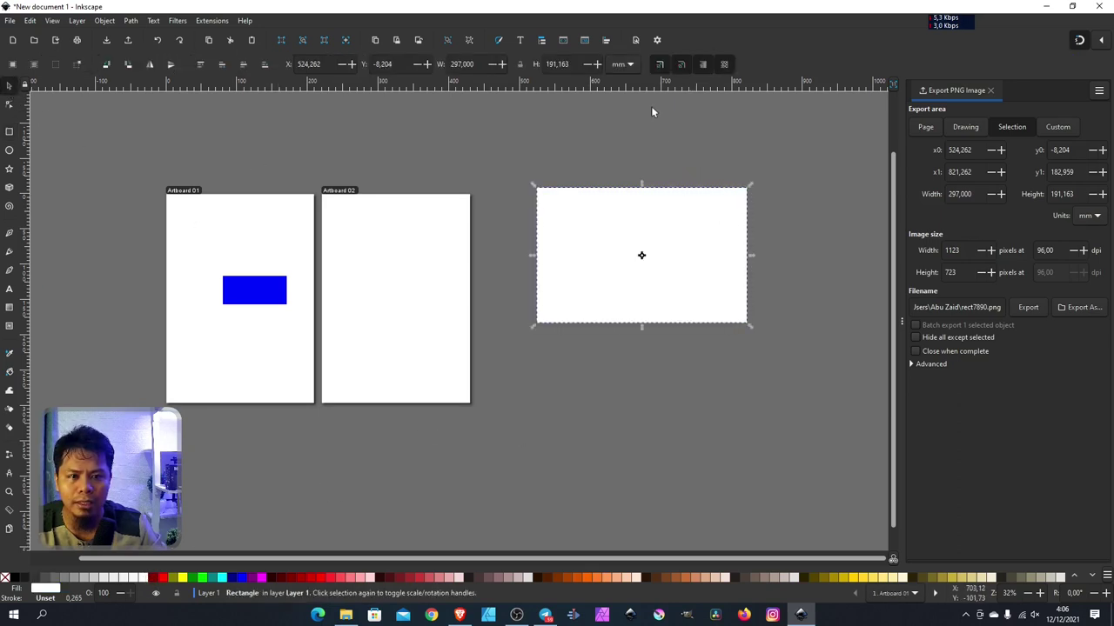
left_click(630, 66)
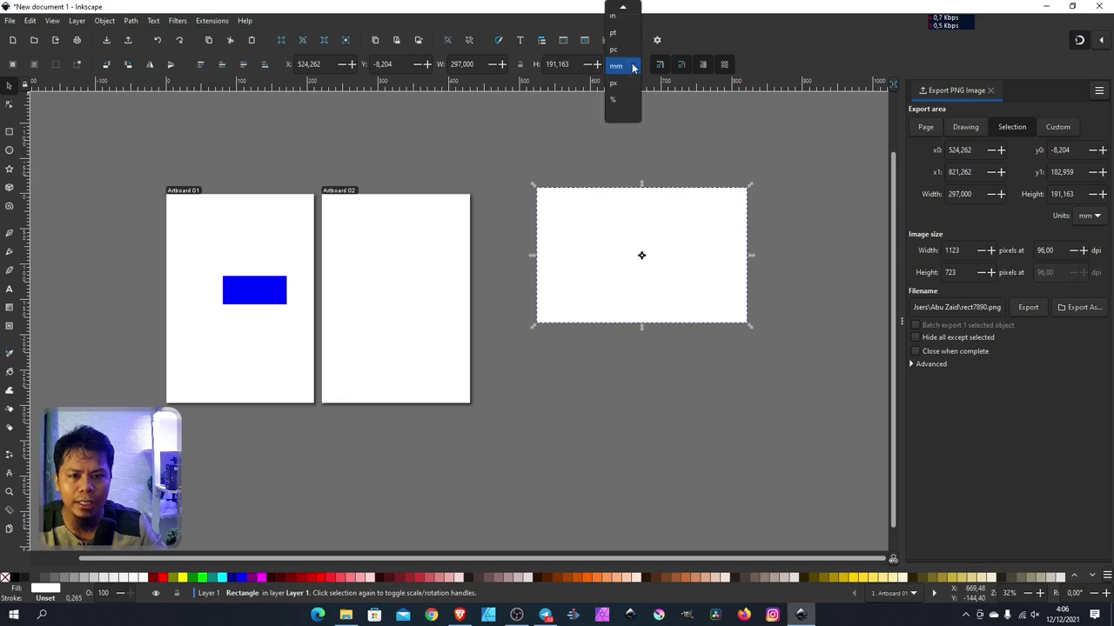
left_click(626, 85)
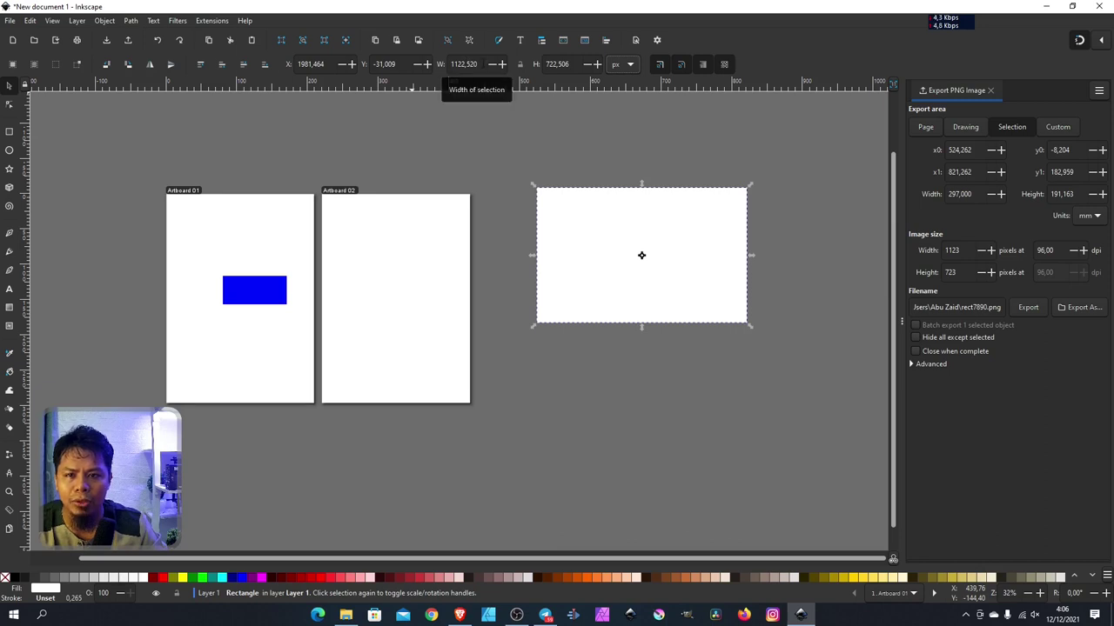
Resize the rectangle to 1000 × 1000 px and move it slightly lower.
left_click_drag(456, 65, 479, 64)
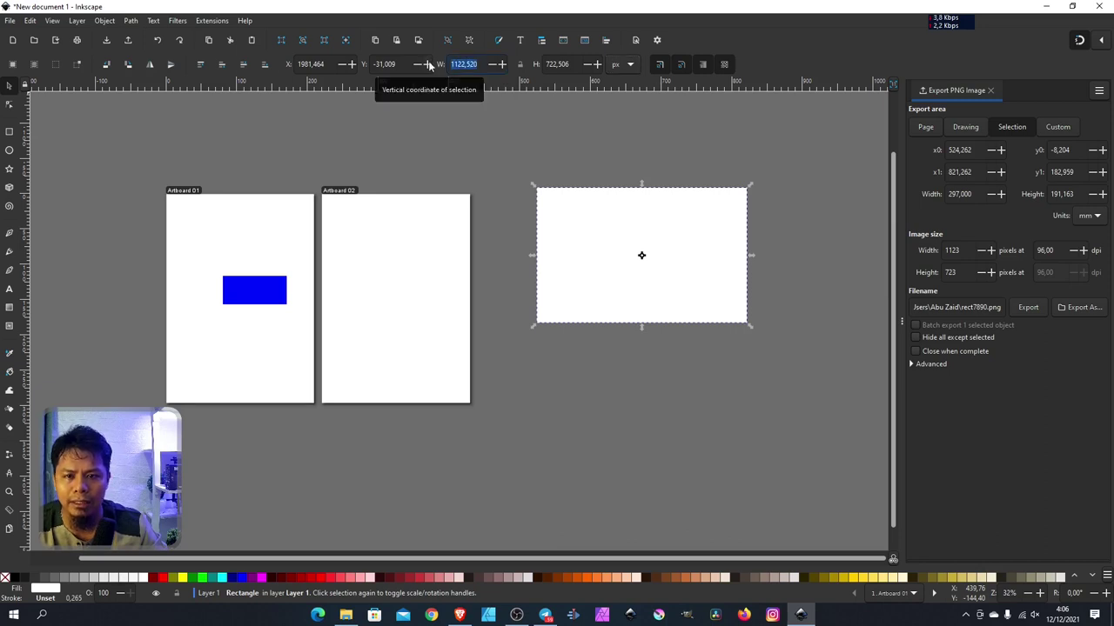
type("1000")
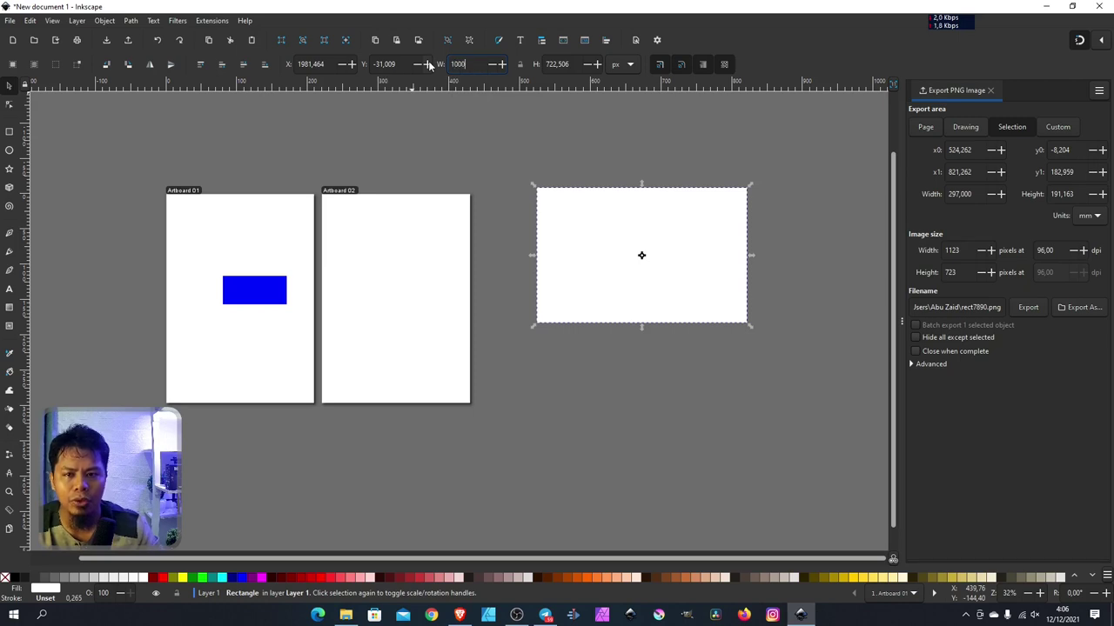
key("Tab")
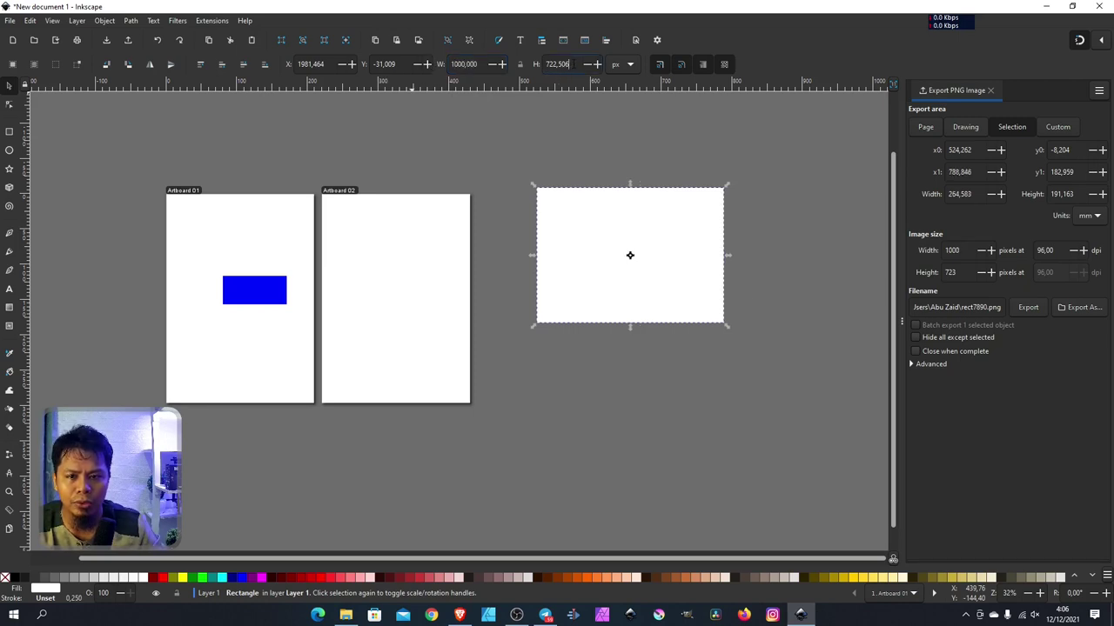
triple_click(566, 64)
type("1000")
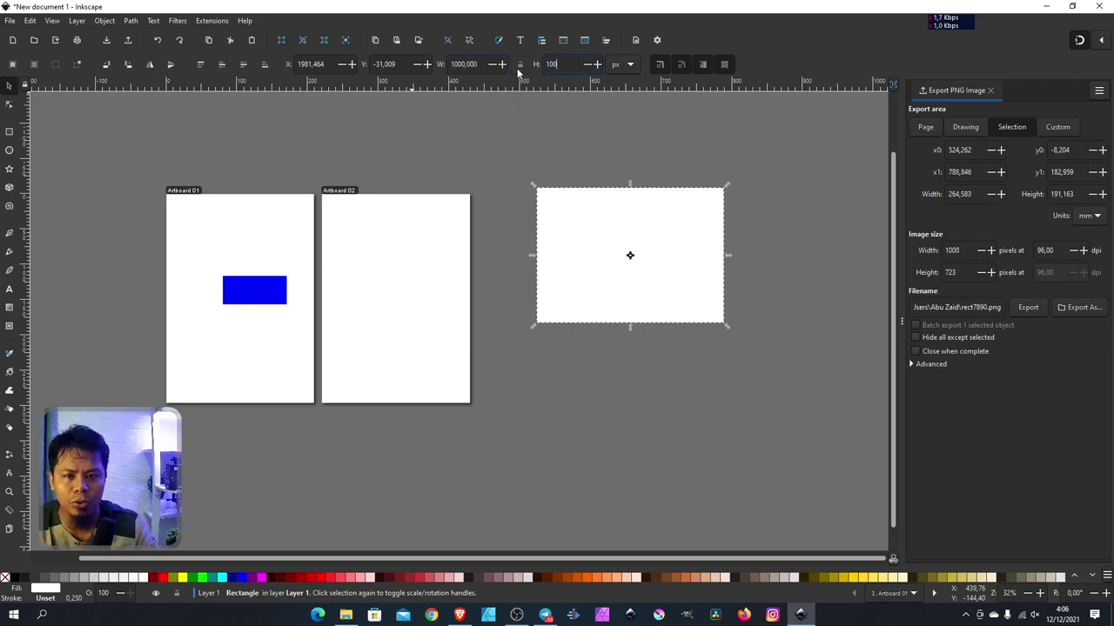
key("Return")
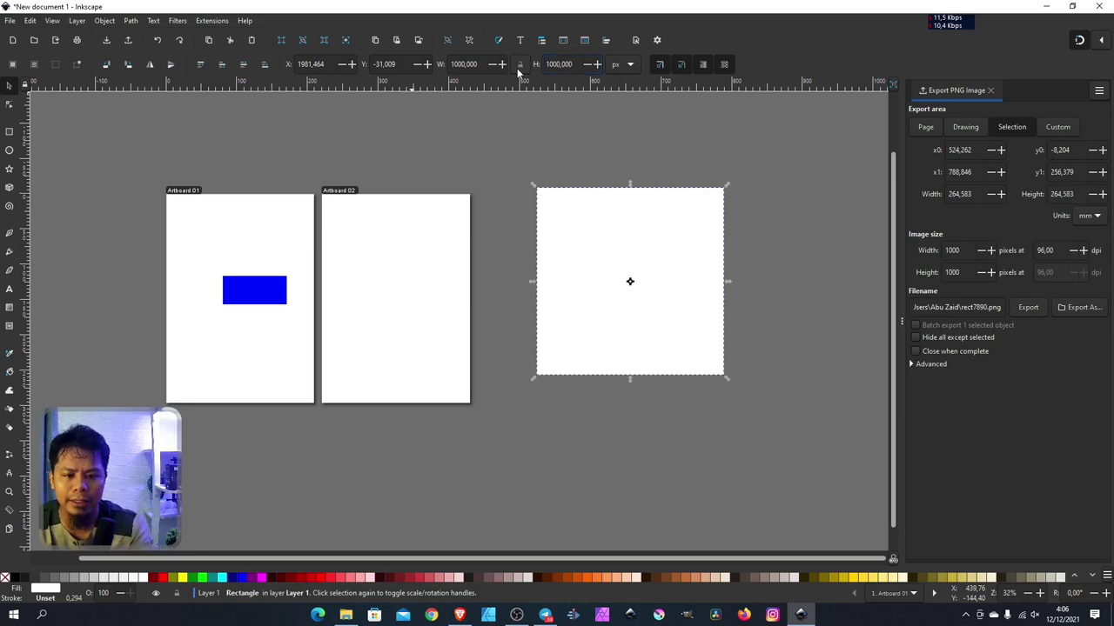
mouse_move(666, 211)
left_mouse_down()
mouse_move(631, 274)
mouse_move(613, 264)
left_mouse_up()
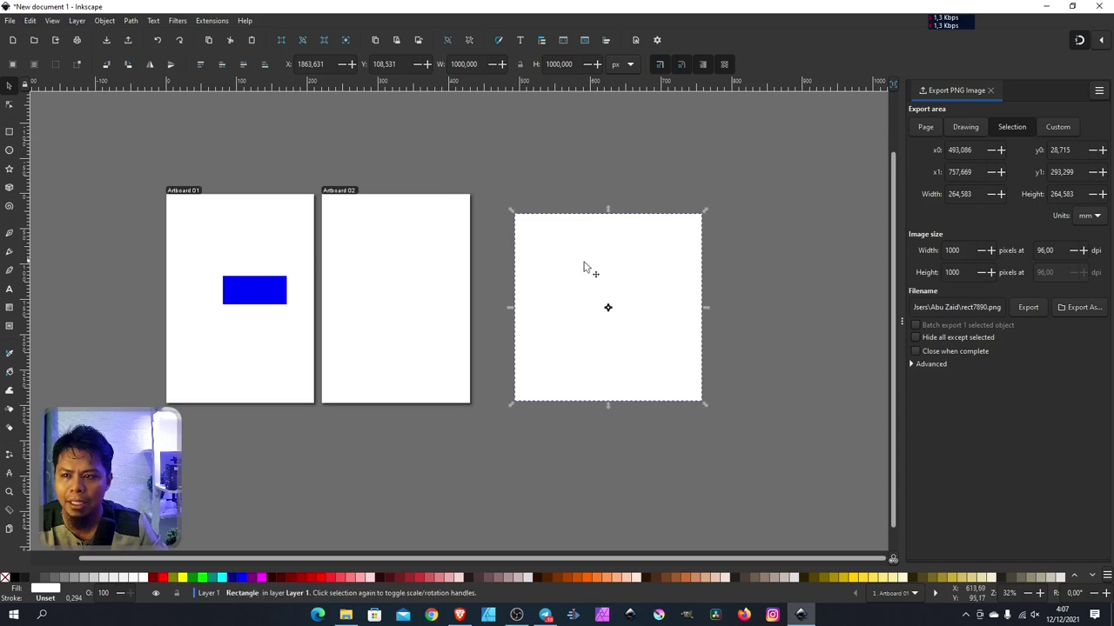
Resize Artboard 01 to fit the white square using Resize Page to Selection.
left_click(9, 529)
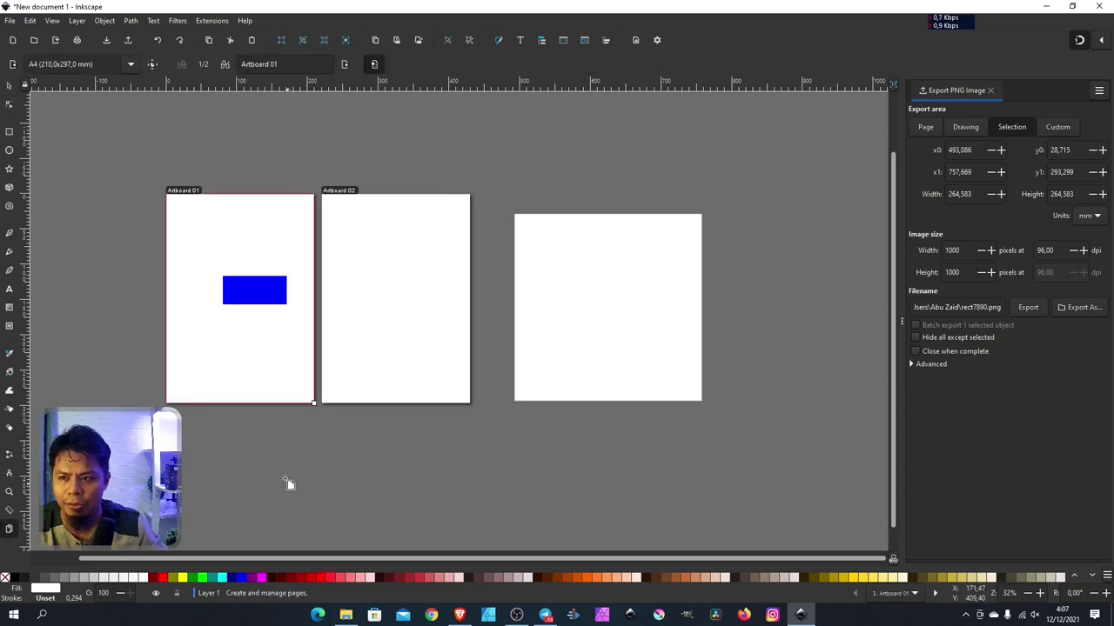
left_click(130, 65)
left_click(224, 100)
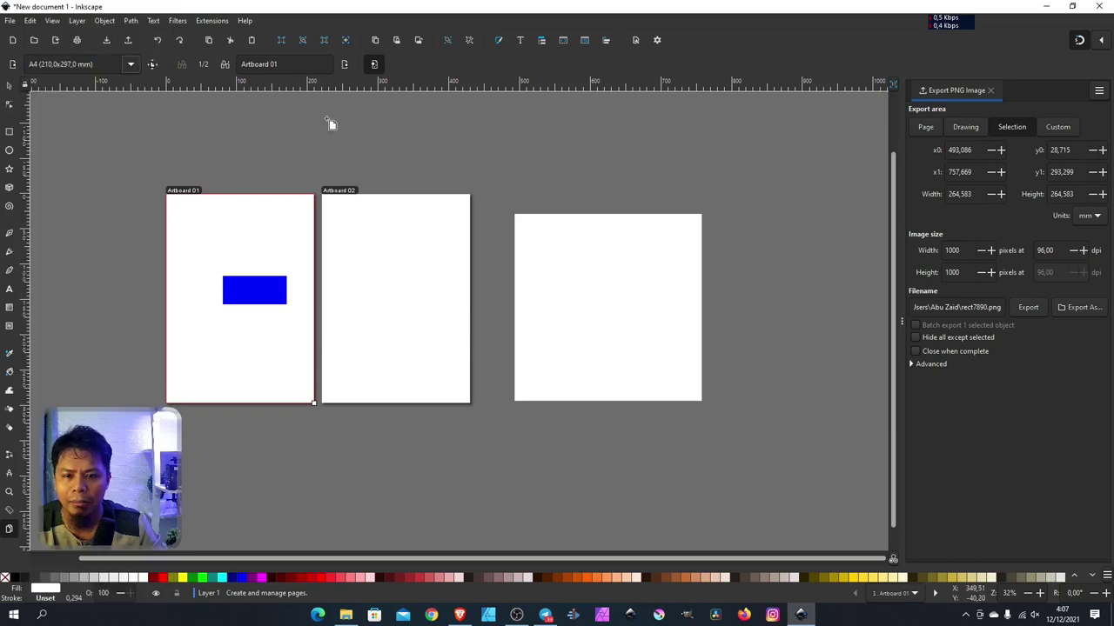
left_click(30, 21)
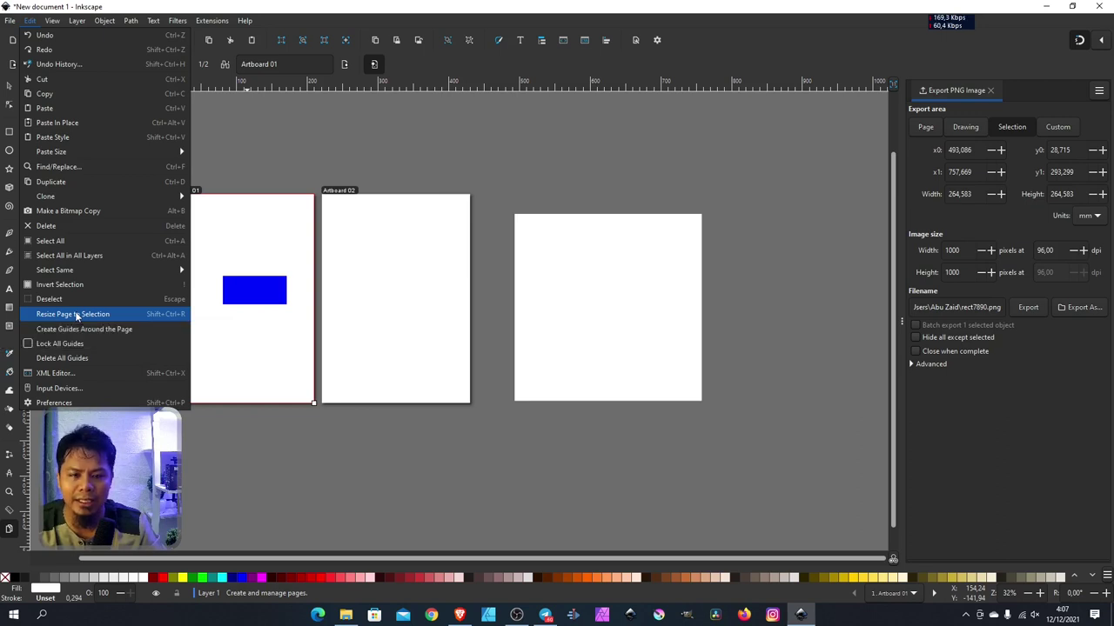
left_click(76, 314)
Move the white square off Artboard 01 to its right.
left_click(9, 86)
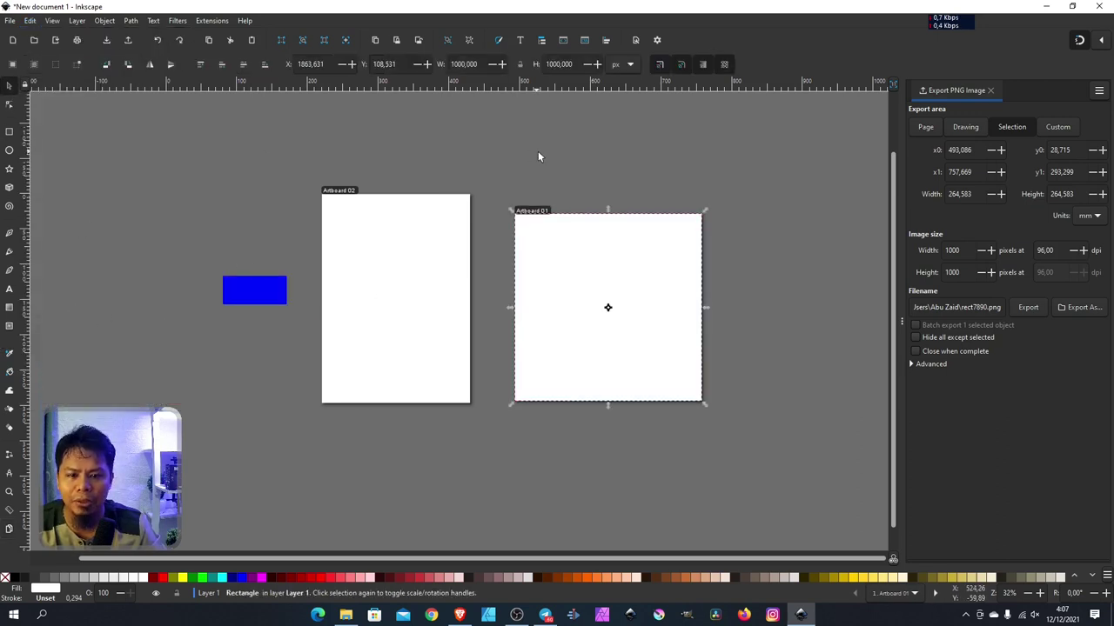
mouse_move(571, 256)
left_mouse_down()
mouse_move(770, 352)
mouse_move(771, 264)
left_mouse_up()
scroll(476, 341, "down", 4)
scroll(490, 339, "up", 2)
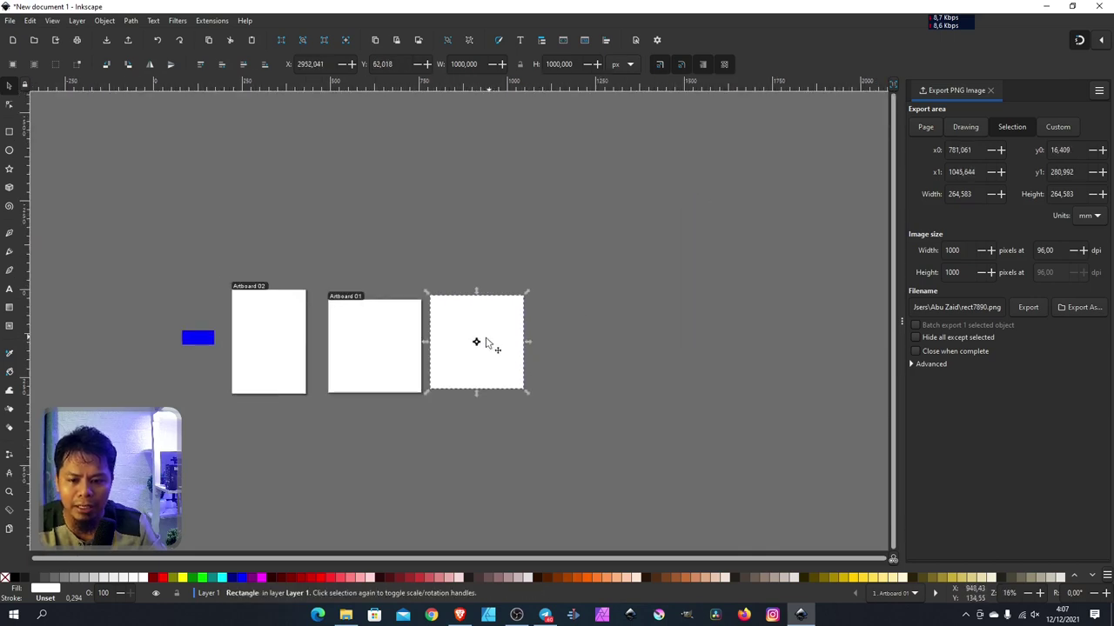
Add new pages to the right of Artboard 01 and set the PNG export area to Page.
left_click(10, 531)
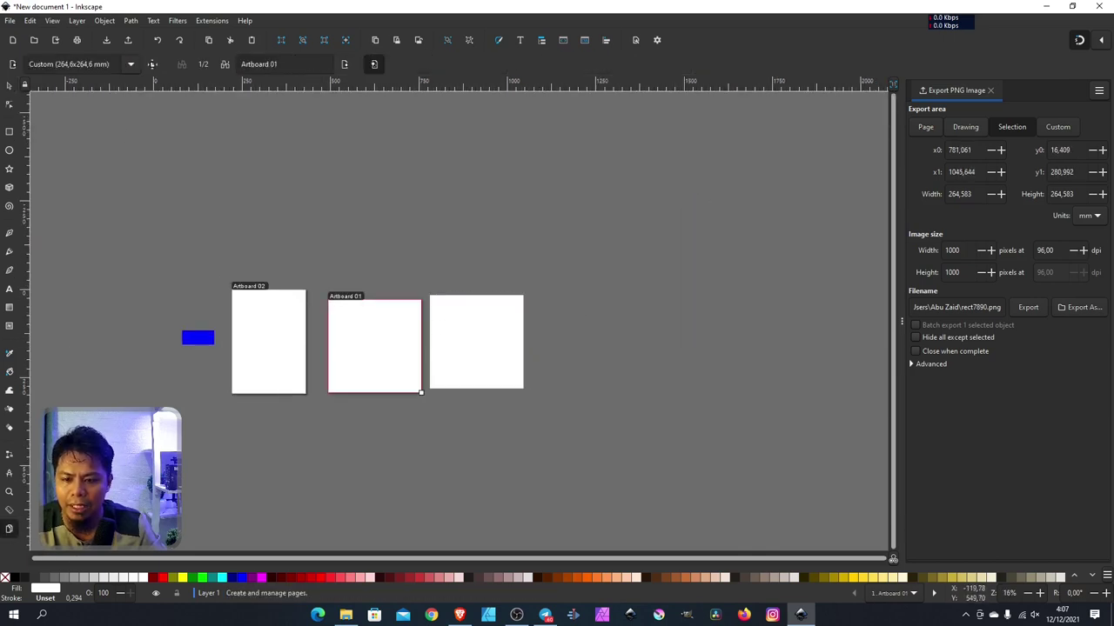
left_click(13, 66)
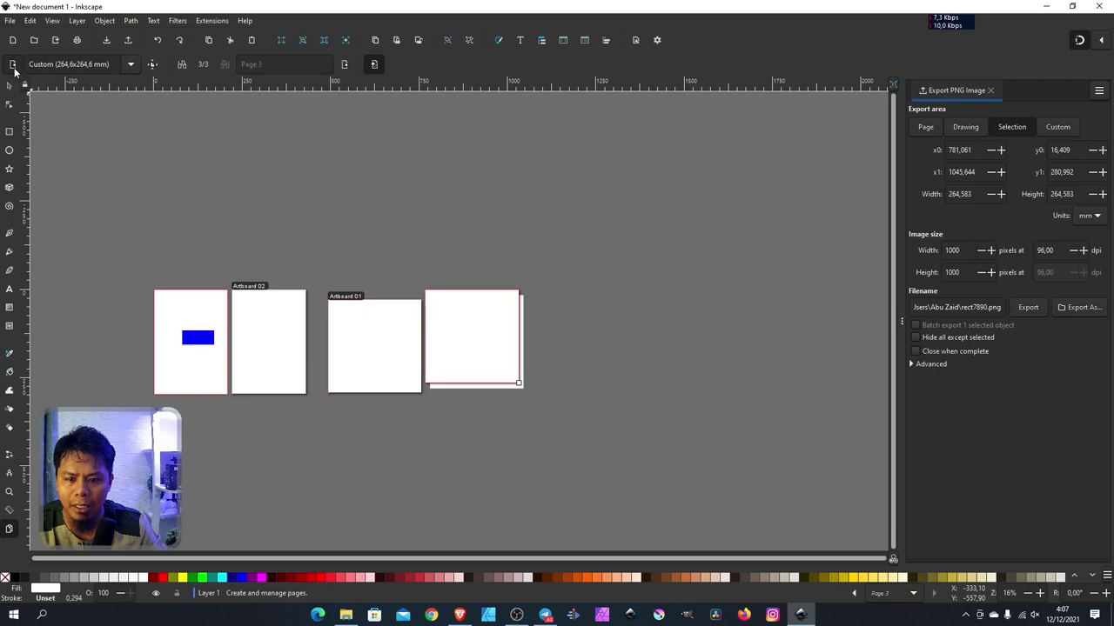
left_click(13, 66)
left_click(13, 66)
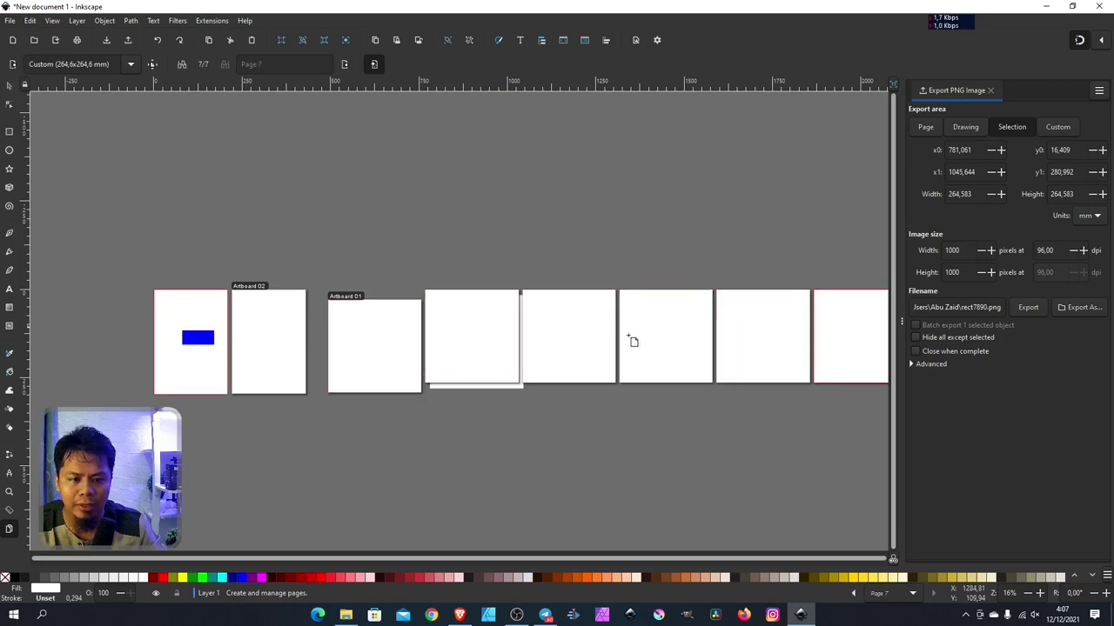
scroll(369, 396, "down", 2)
scroll(616, 383, "up", 4)
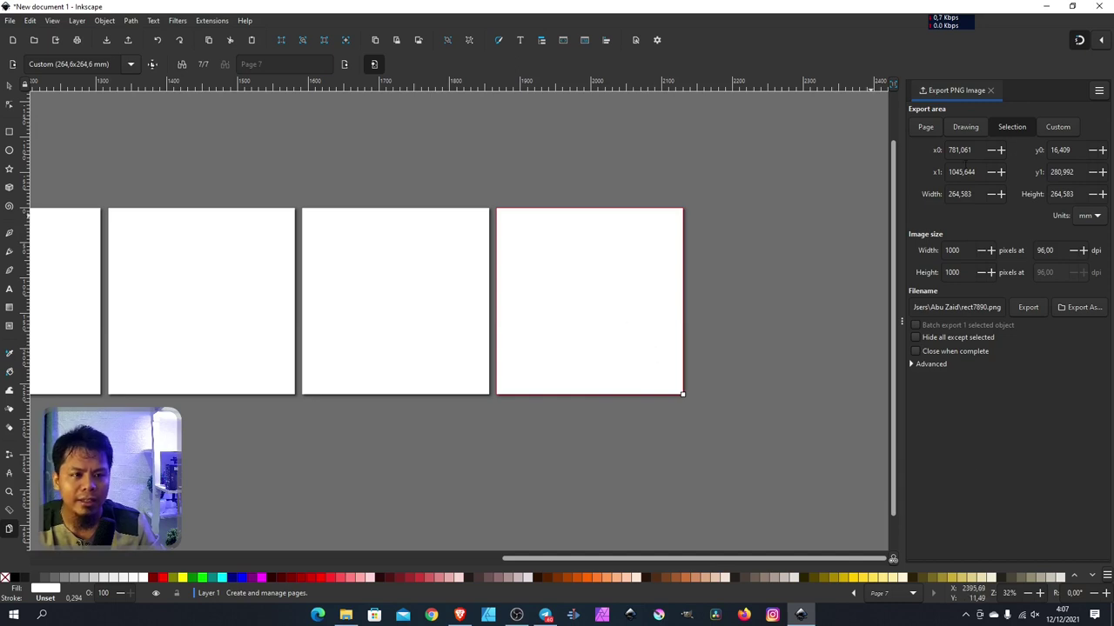
left_click(924, 127)
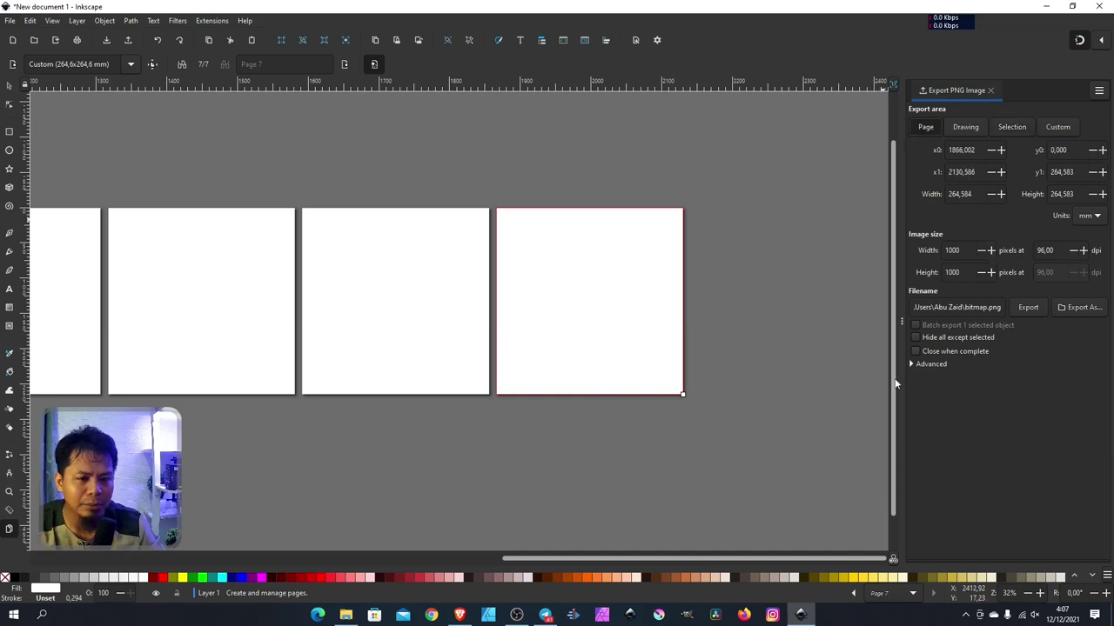
scroll(786, 316, "down", 4)
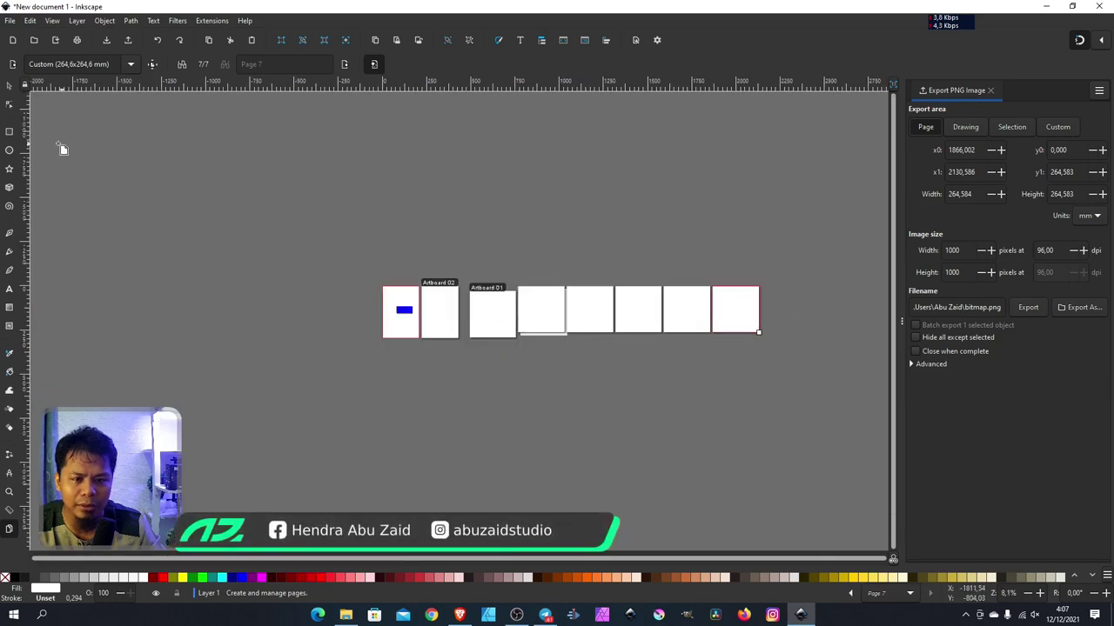
left_click(8, 85)
left_click(542, 311)
scroll(785, 313, "up", 4)
scroll(800, 218, "down", 4)
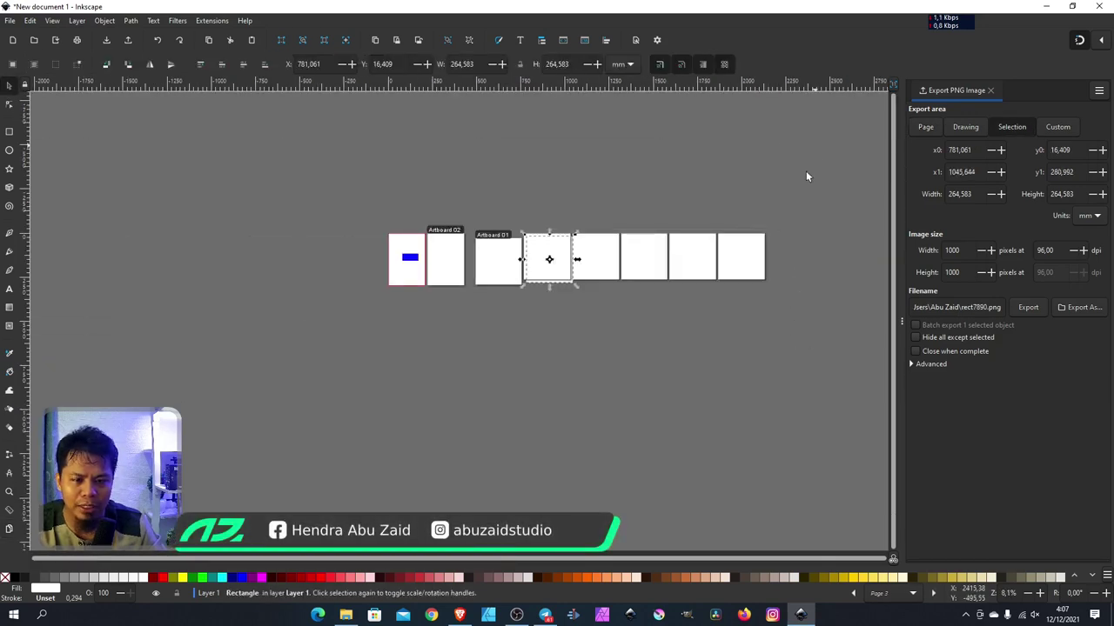
left_click_drag(435, 217, 338, 353)
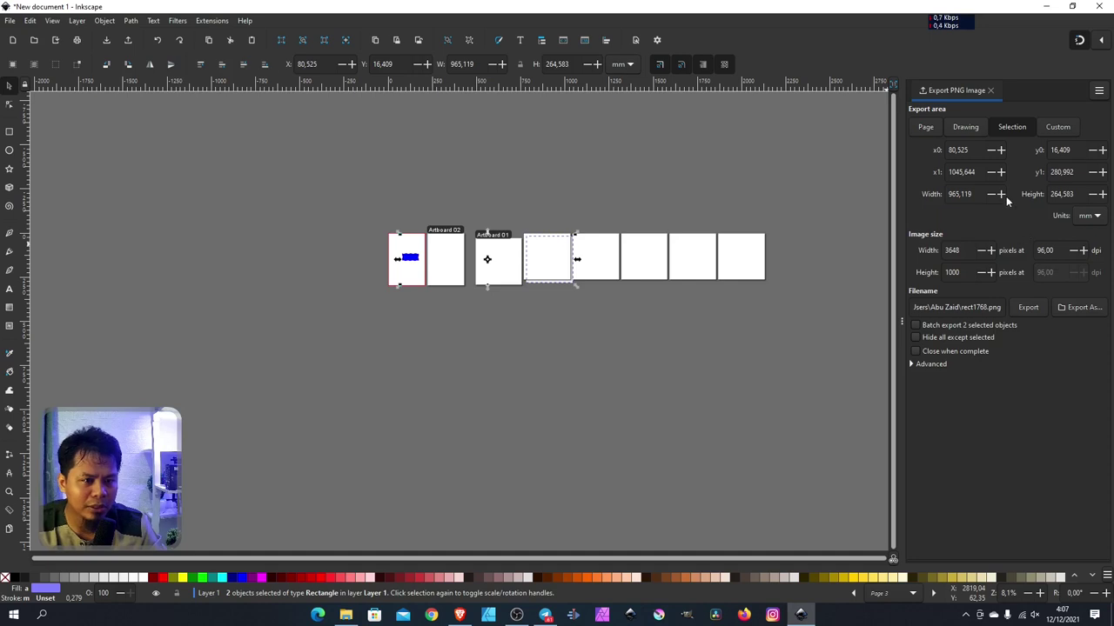
left_click(926, 127)
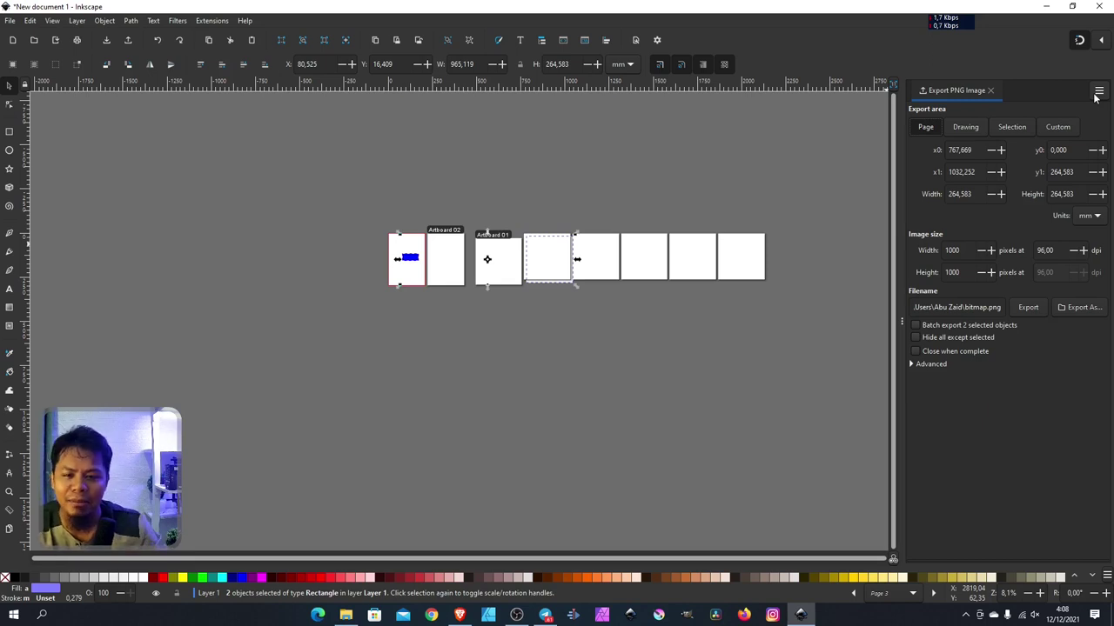
left_click(682, 275)
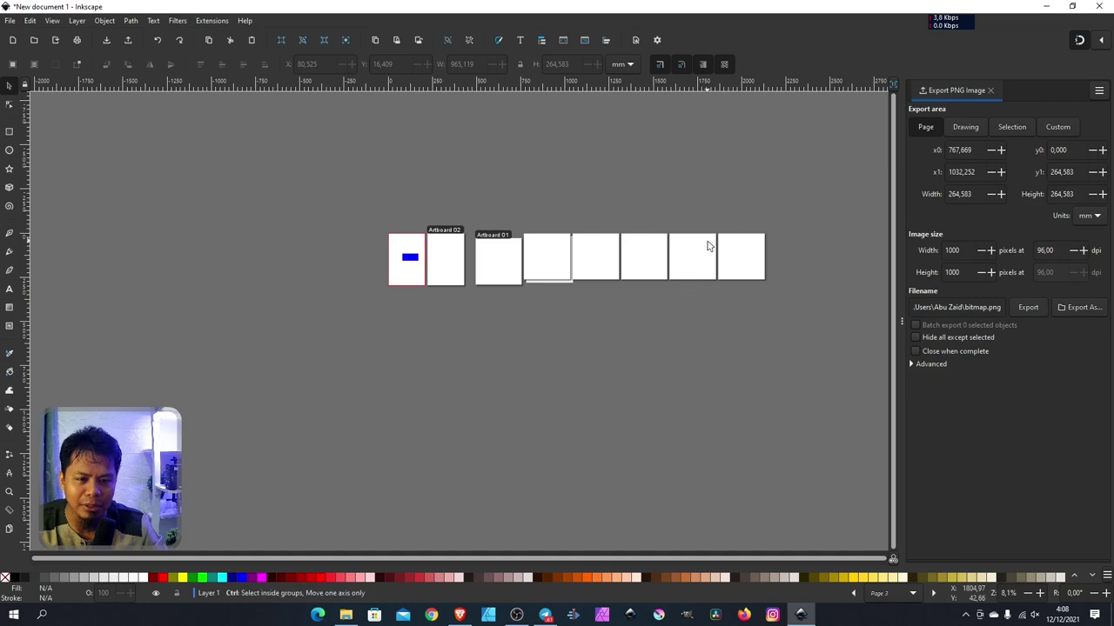
scroll(706, 245, "up", 6, "ctrl")
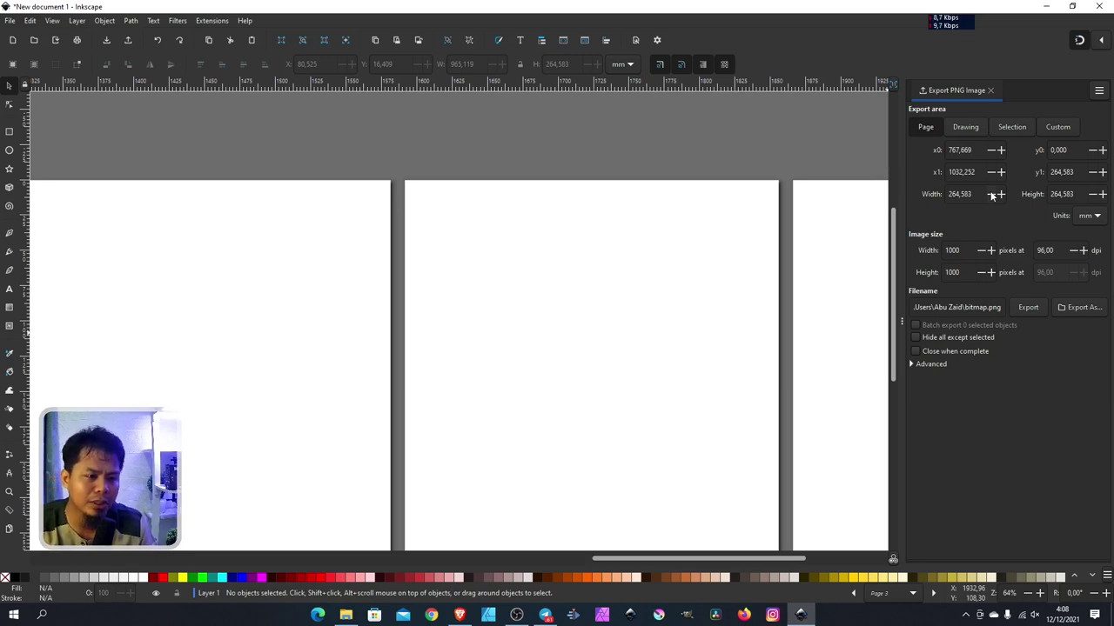
Expand Export PNG's Advanced section to show bit depth, compression, pHYs dpi and antialiasing.
left_click(919, 363)
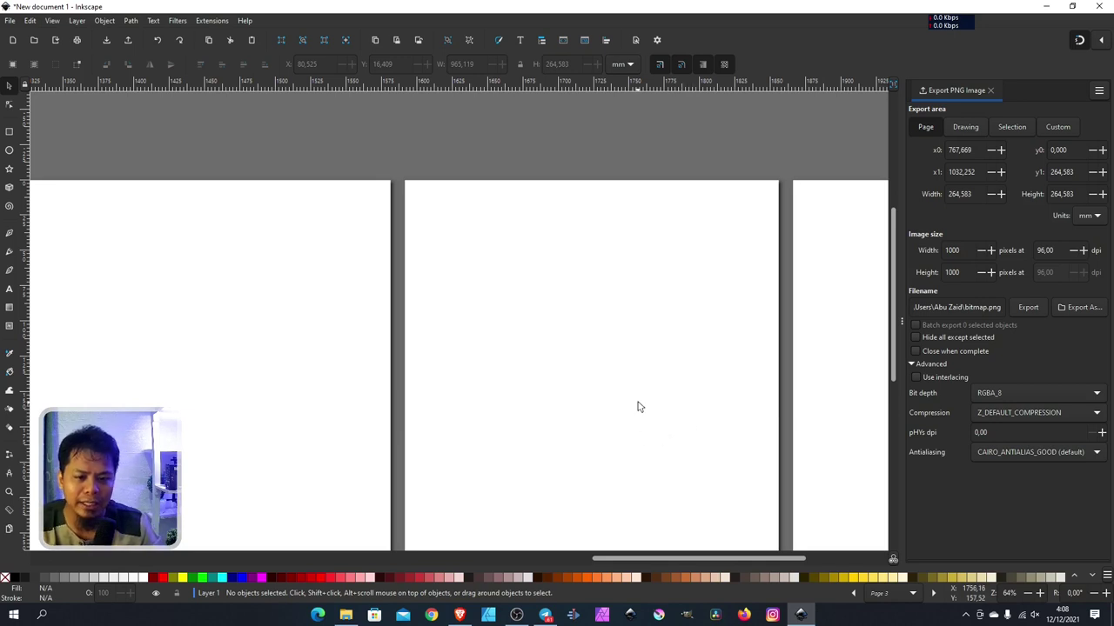
key("ctrl")
scroll(600, 348, "down", 6)
scroll(507, 348, "up", 2)
scroll(505, 348, "up", 2)
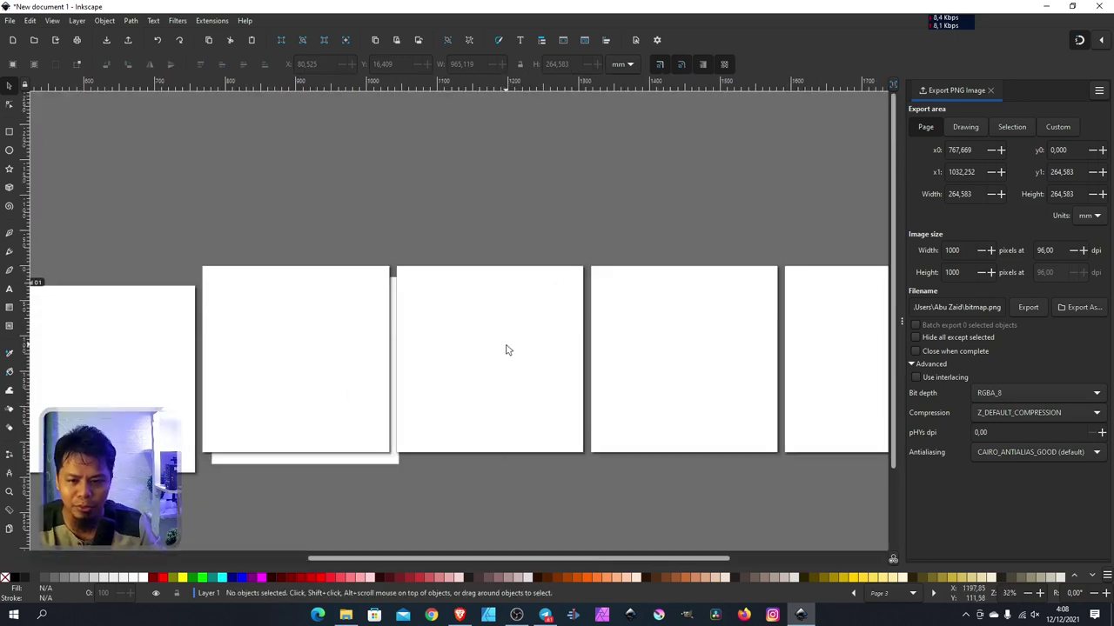
scroll(499, 345, "down", 4)
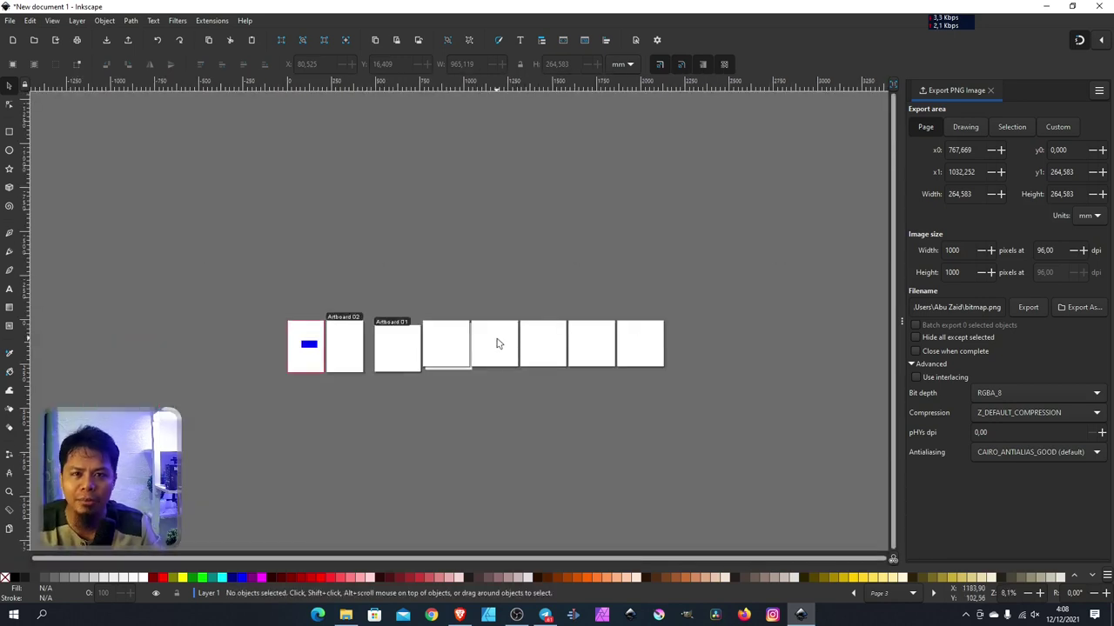